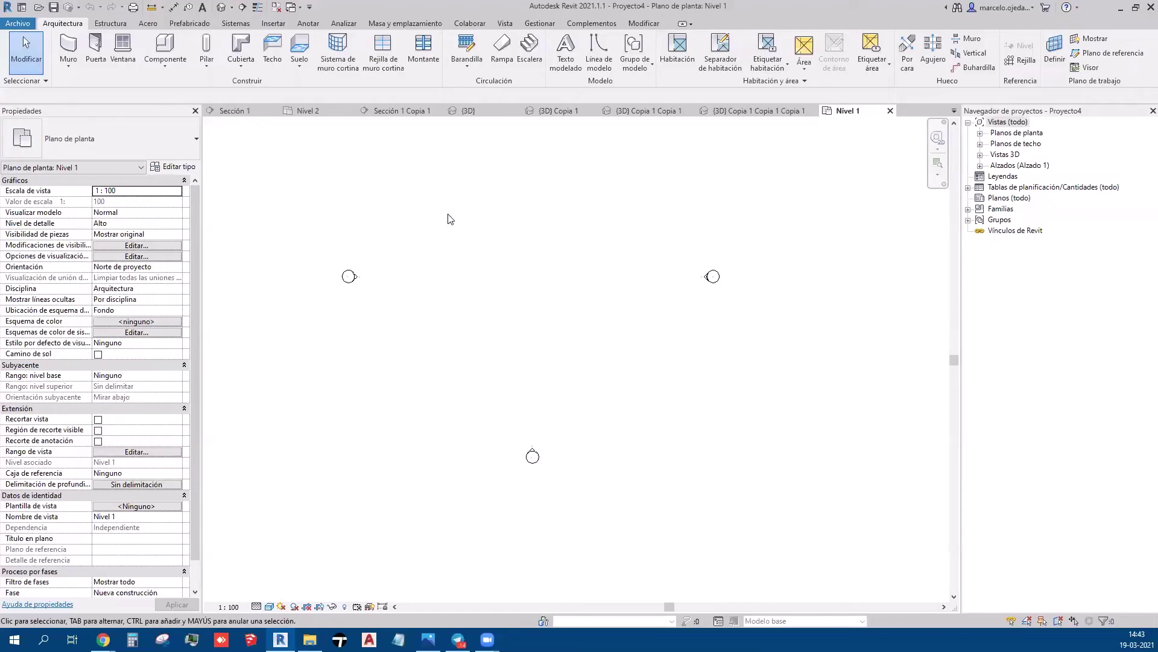
Draw a straight 4.3 m wall of type Muro cortina - simple on Level 1
scroll(443, 219, up, 3)
middle_drag(474, 335, 445, 337)
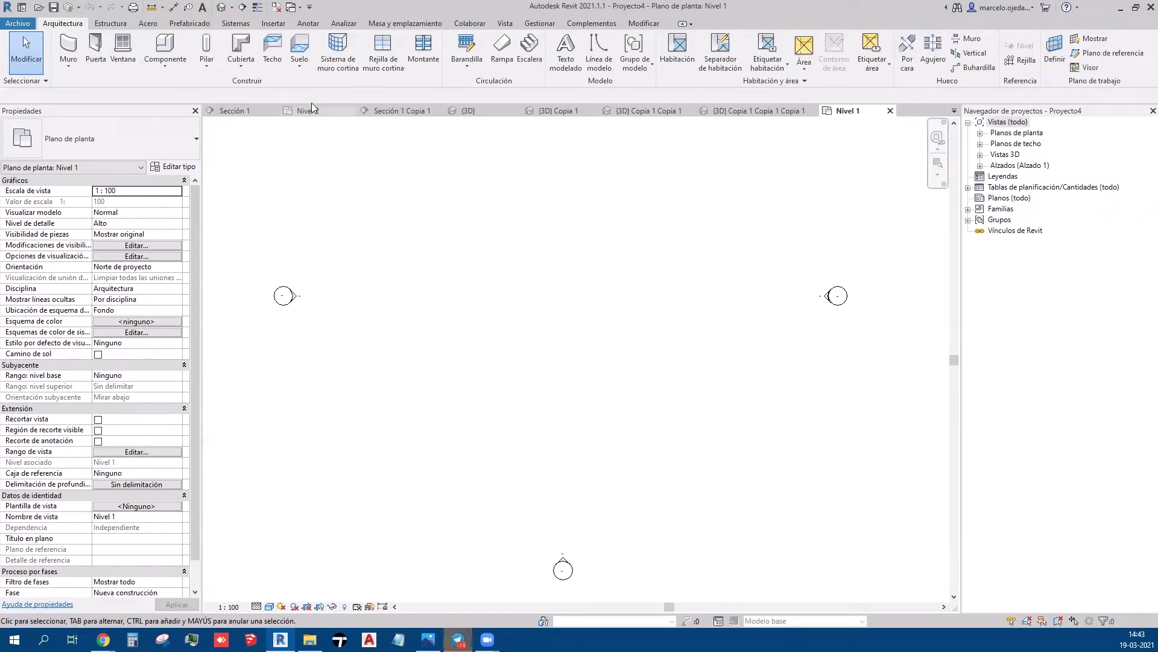
click(68, 51)
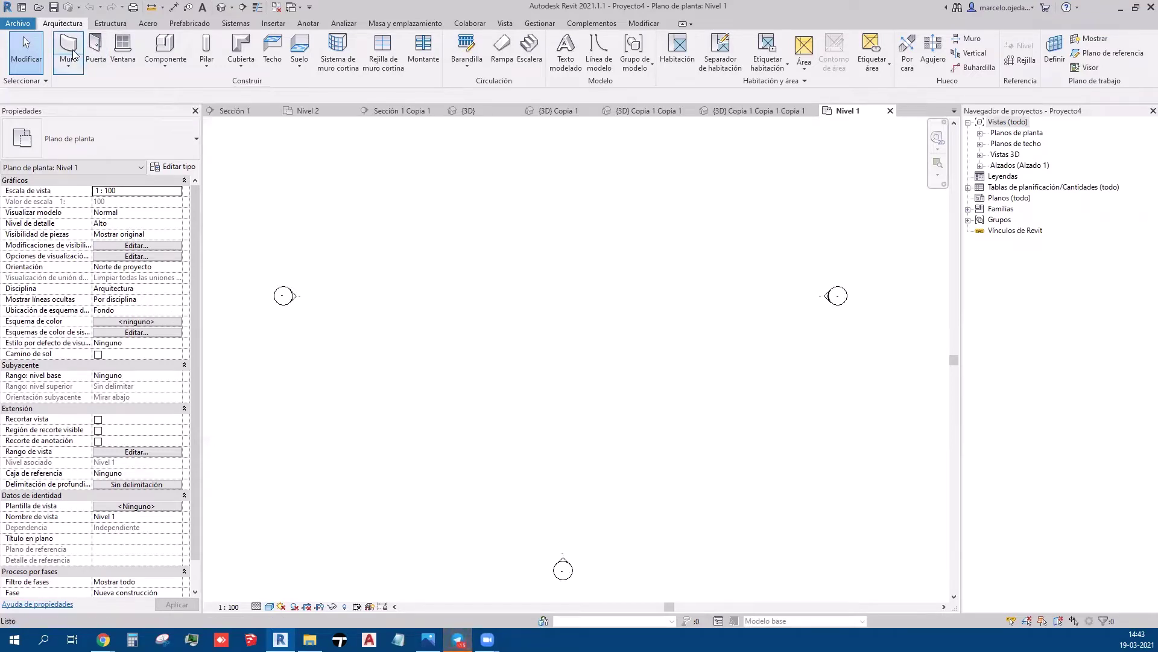
click(111, 144)
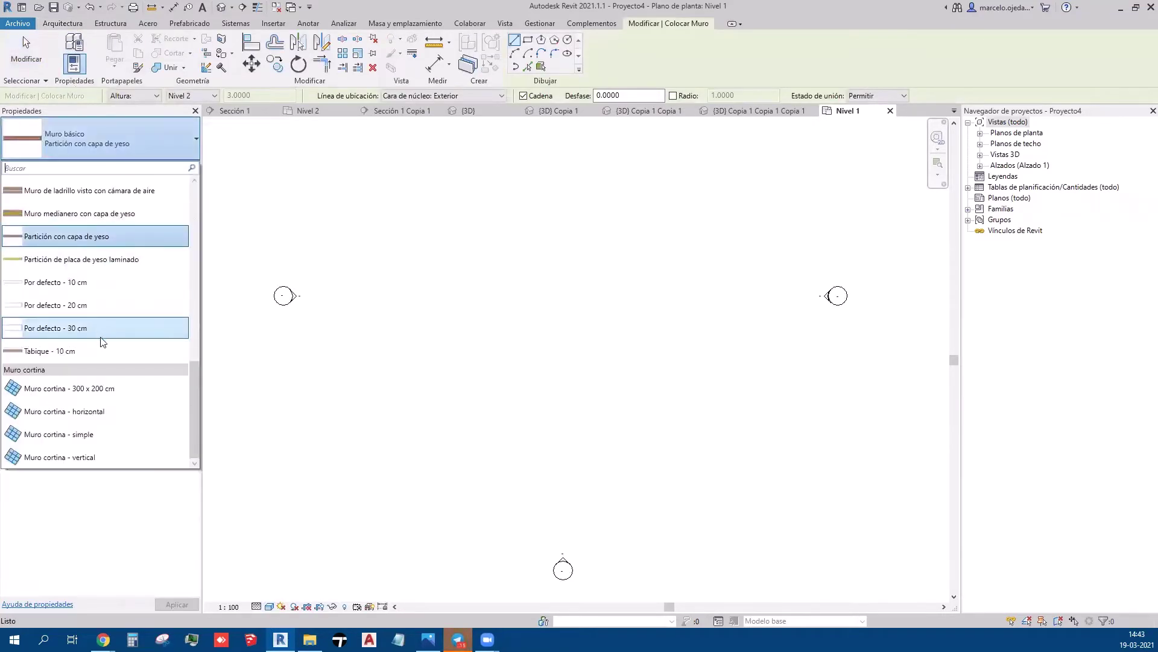
click(108, 457)
click(394, 298)
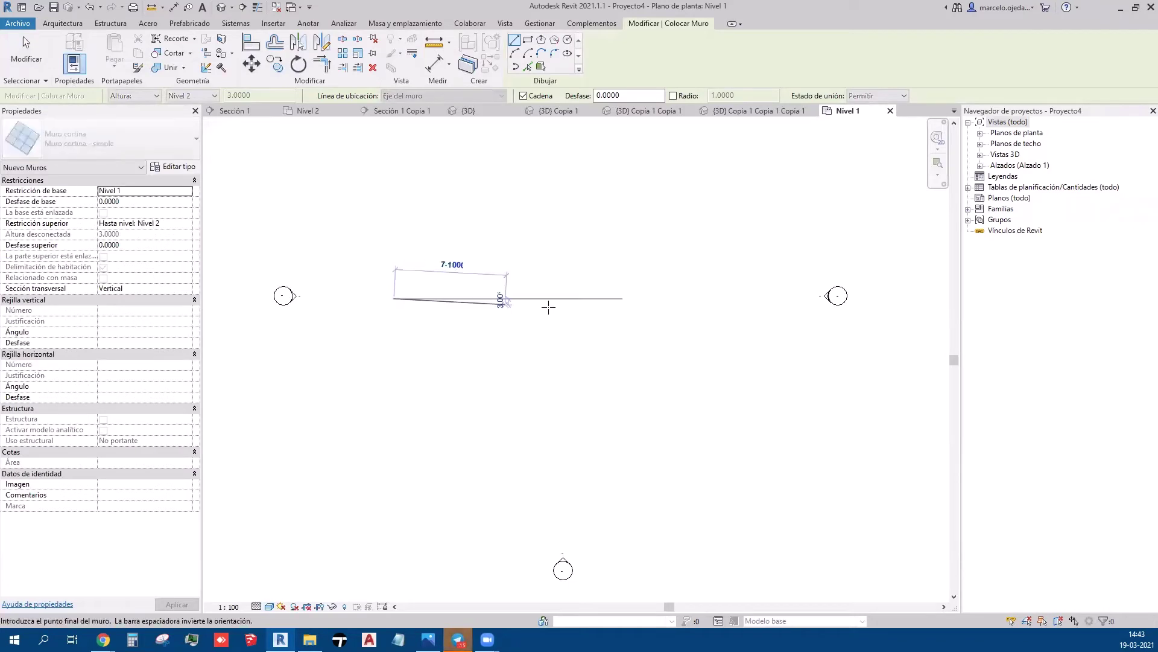
click(460, 298)
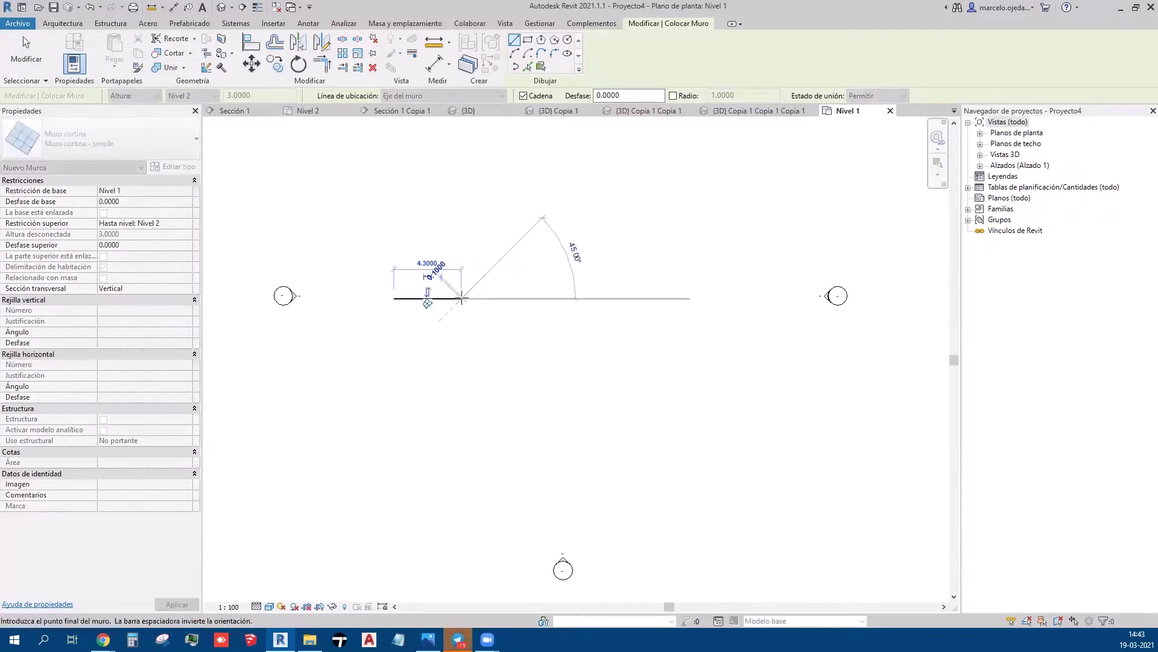
key(Escape)
key(Escape)
scroll(437, 269, up, 5)
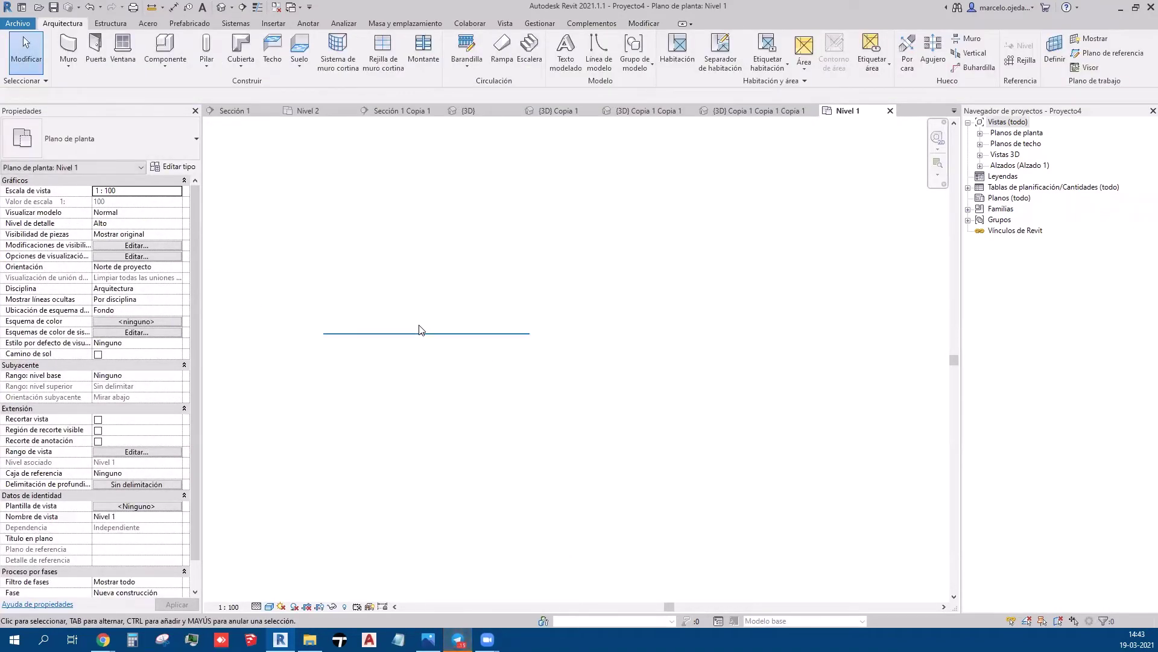
middle_drag(410, 341, 556, 263)
View the 4.3 m curtain wall in the Default 3D View and bring up its Editar tipo settings
click(223, 11)
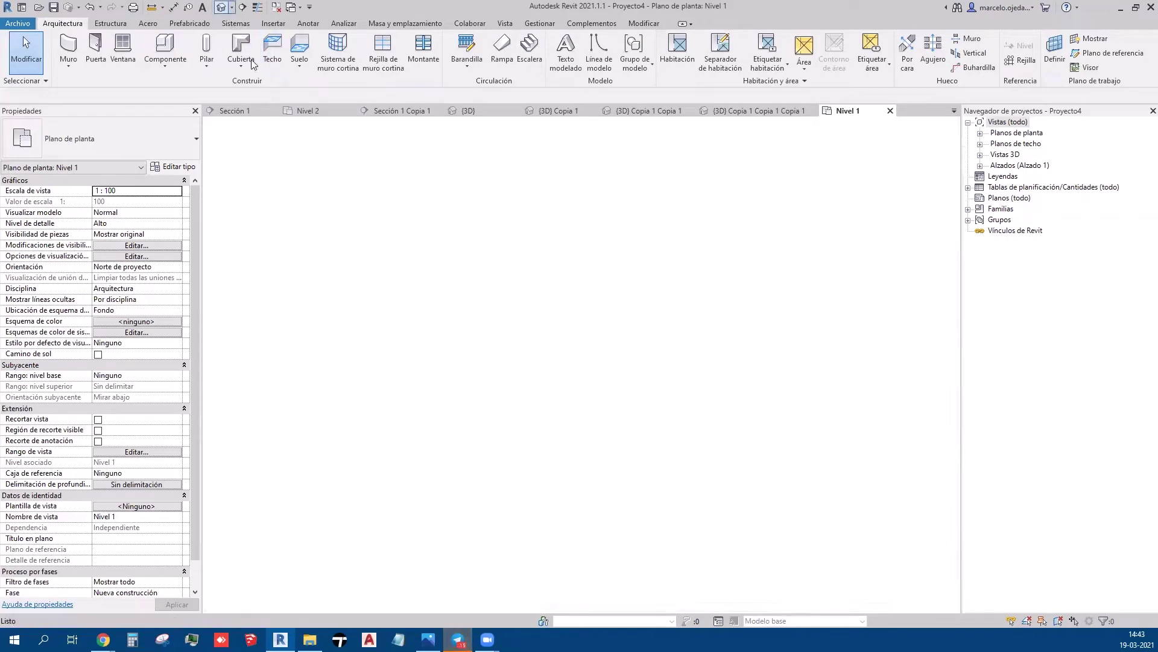
scroll(483, 325, up, 3)
scroll(493, 343, up, 3)
scroll(494, 342, up, 3)
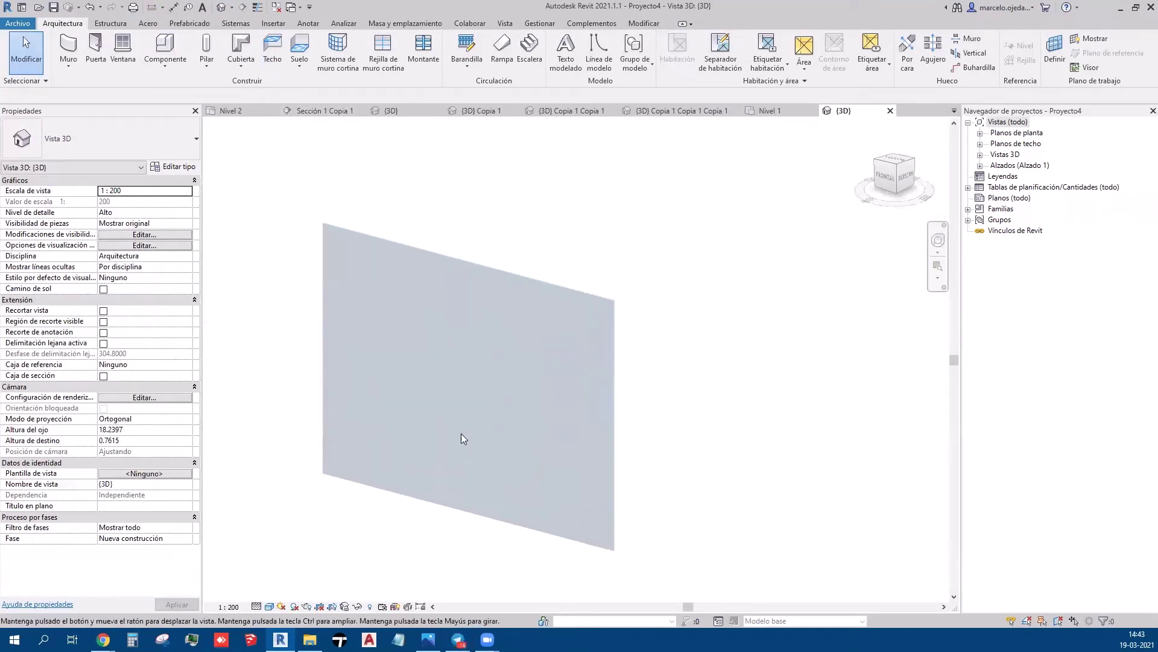
click(460, 262)
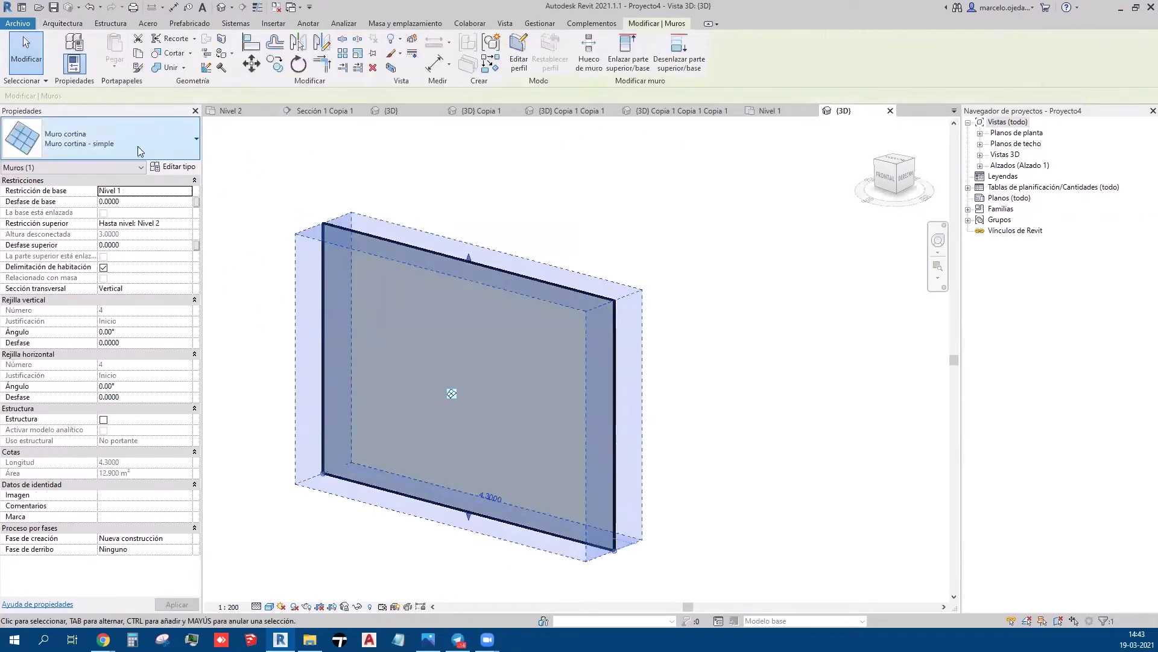
click(173, 143)
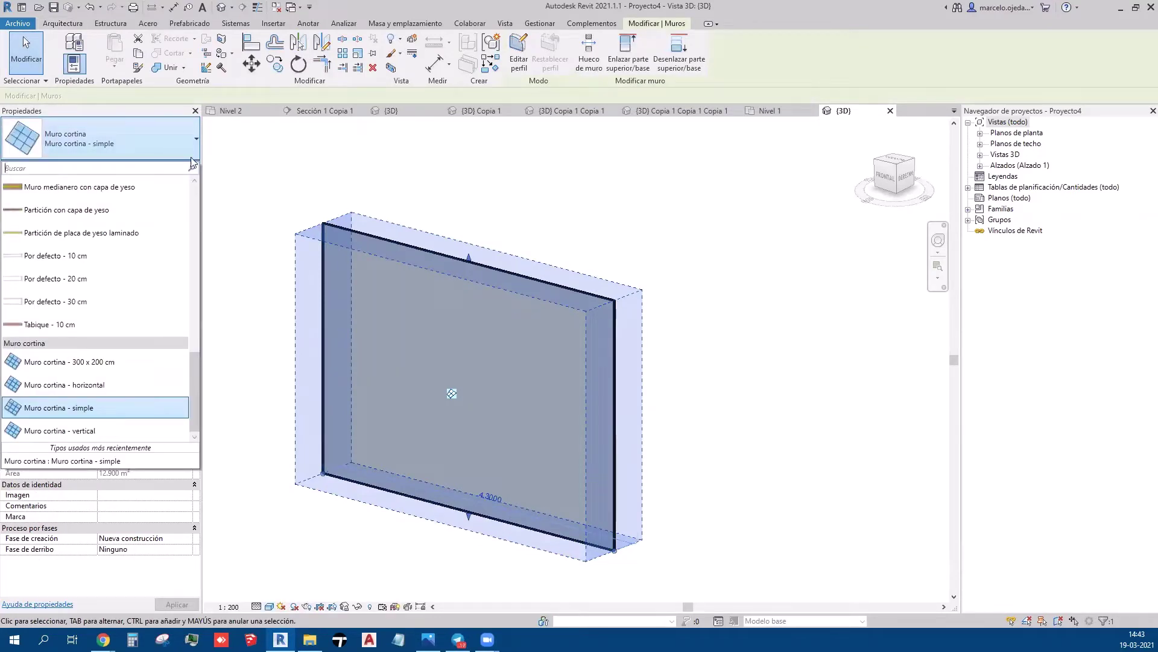
click(191, 161)
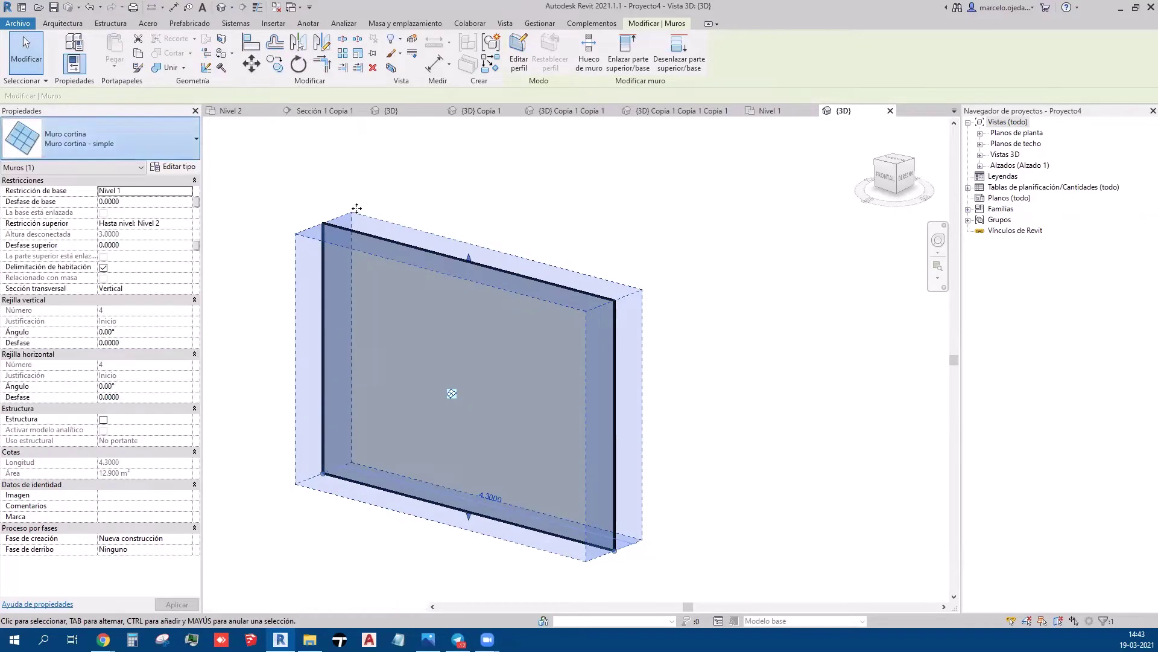
click(189, 167)
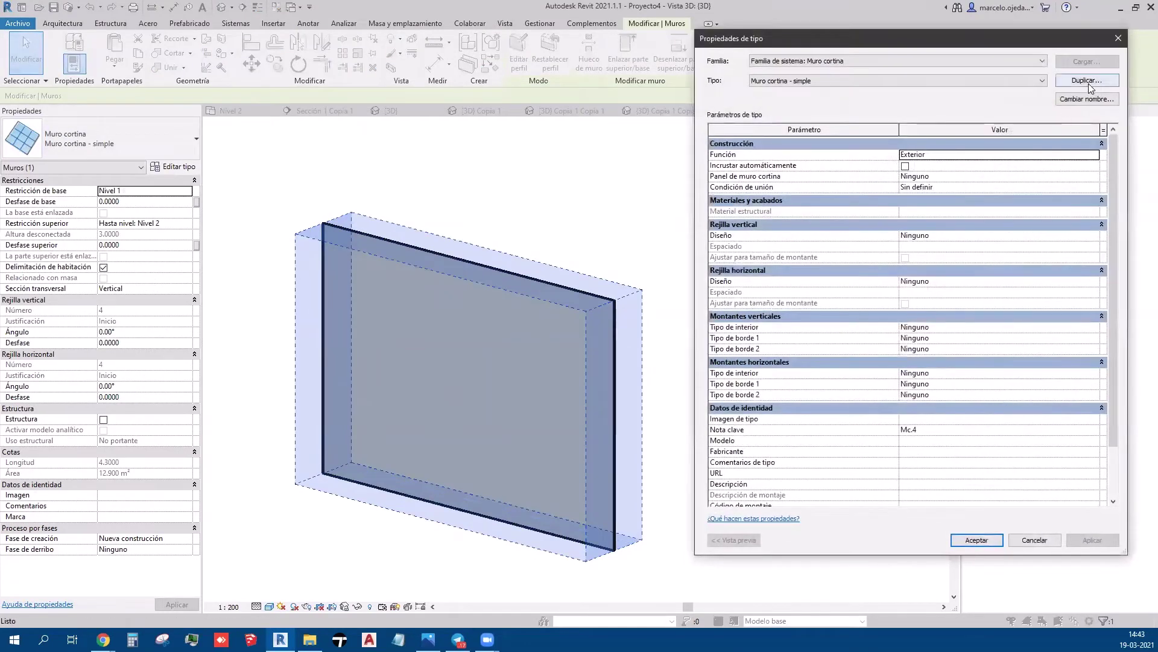
Duplicate the simple curtain wall type as 'Muro cortina - celosia vertical' and accept it
click(1088, 81)
drag(897, 287, 978, 296)
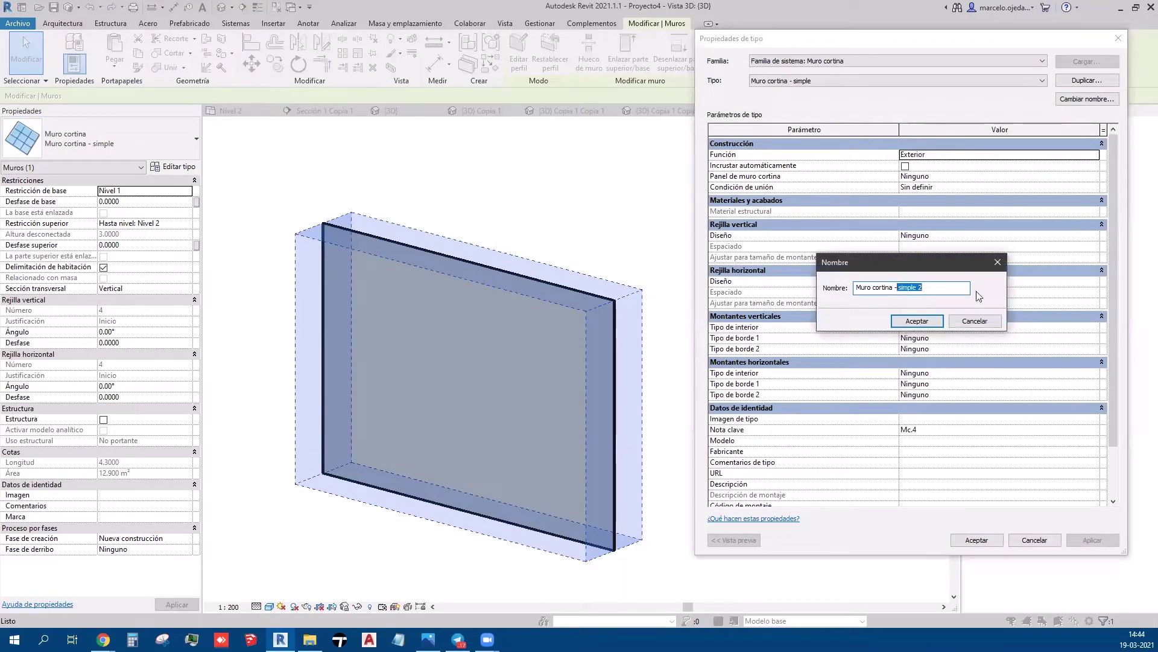
key(BackSpace)
text(losia)
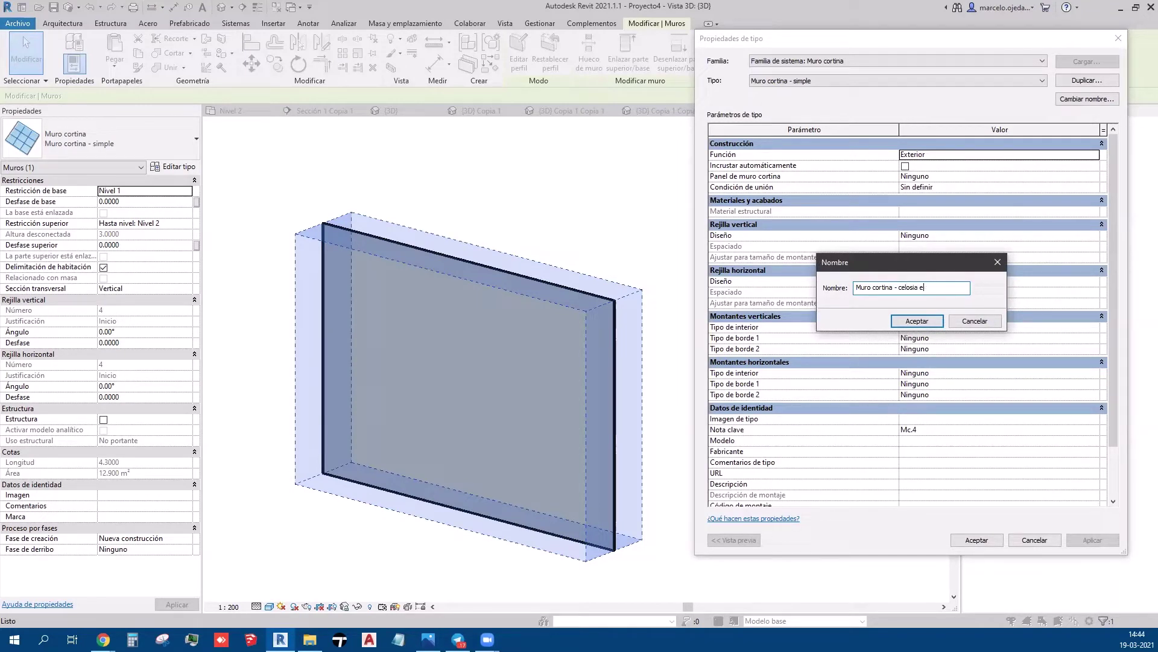
key(BackSpace)
text(vertical)
key(Return)
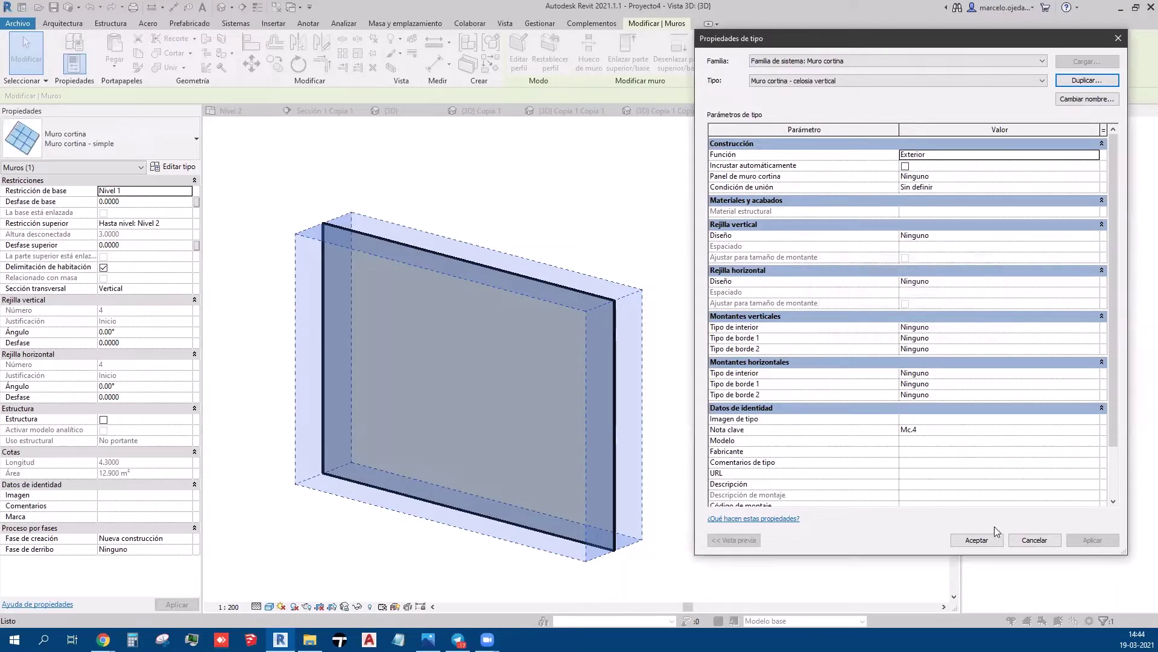
click(977, 539)
click(763, 466)
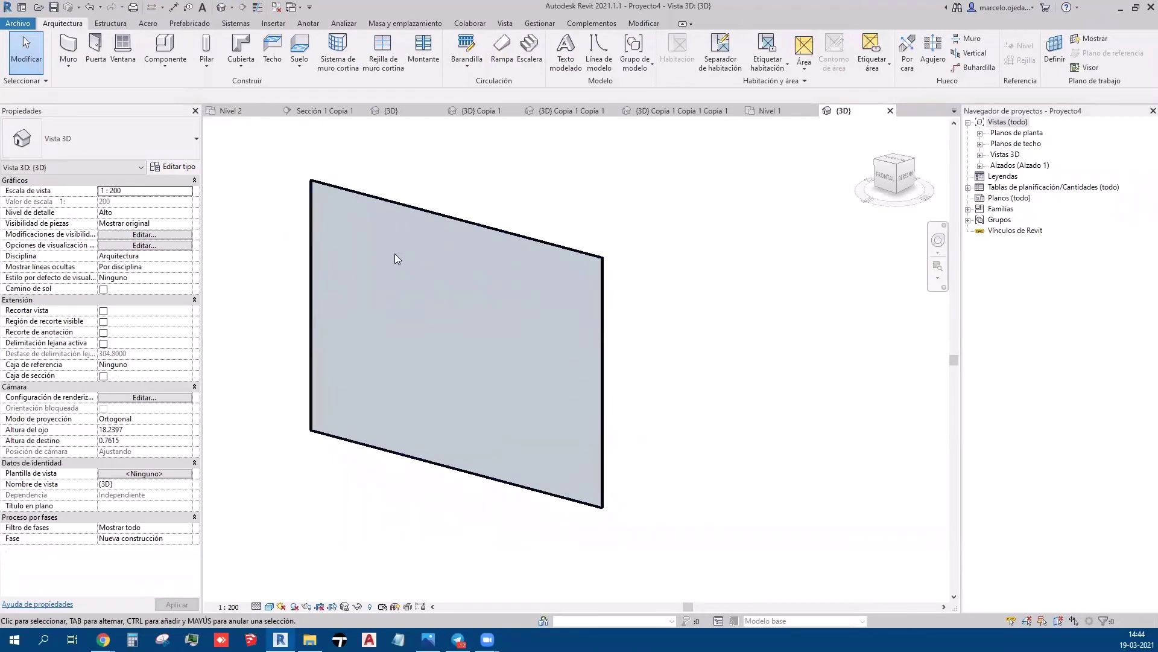
Centre the wall in the 3D view and expand Familias in the Project Browser
scroll(395, 253, down, 2)
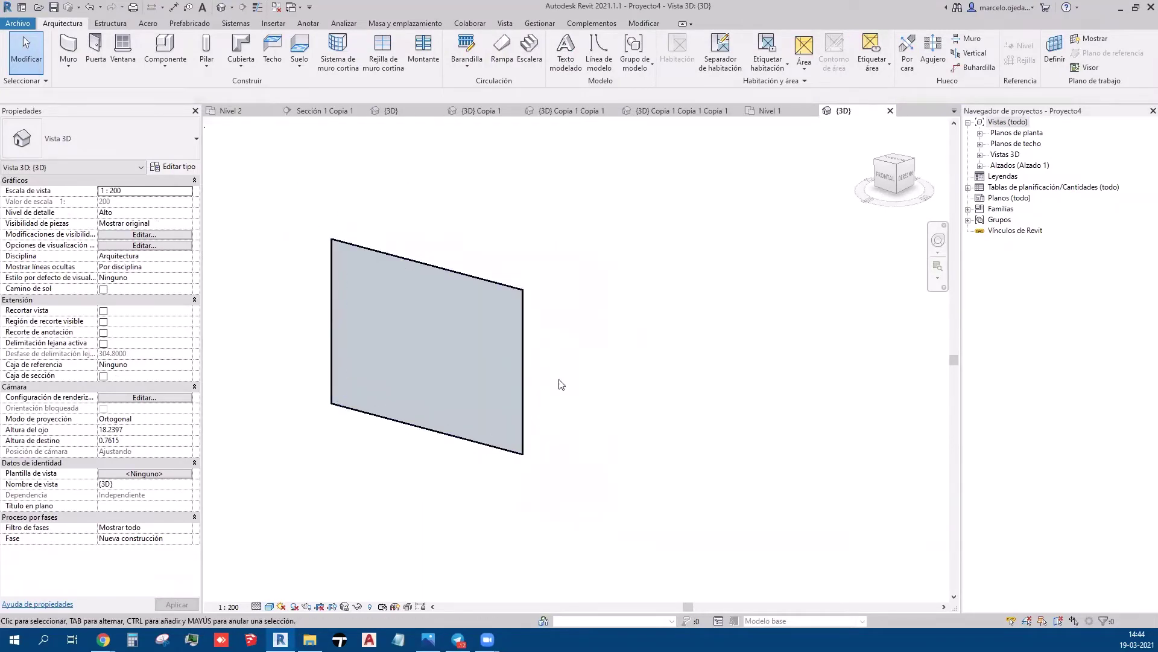
middle_drag(599, 416, 581, 404)
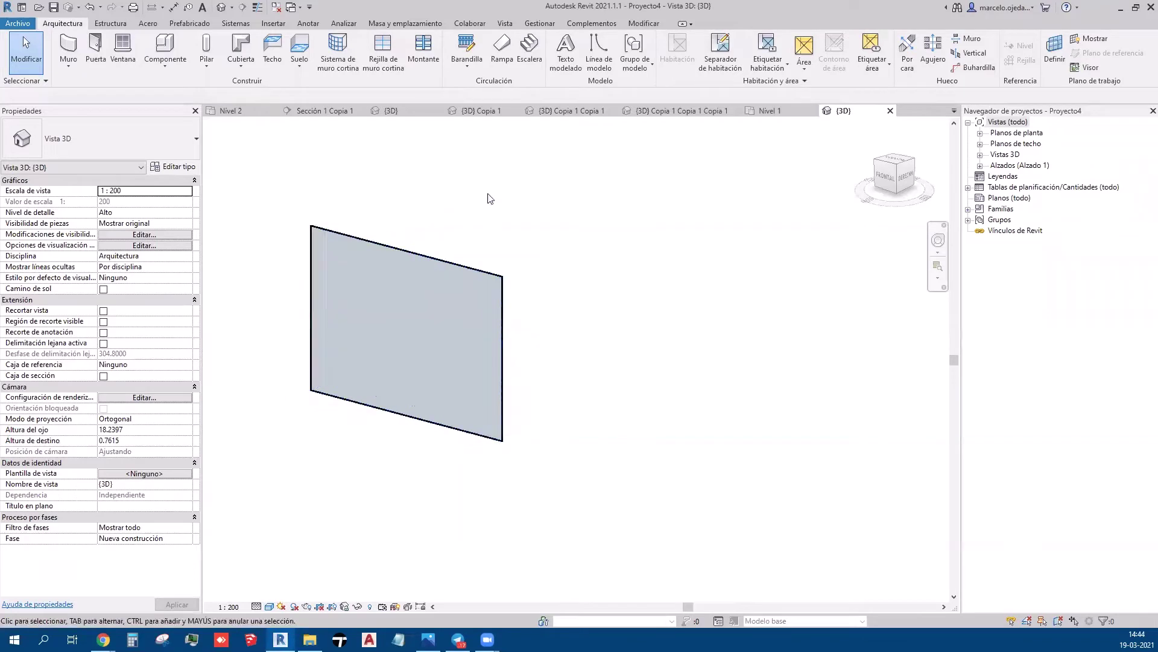
middle_drag(592, 331, 587, 349)
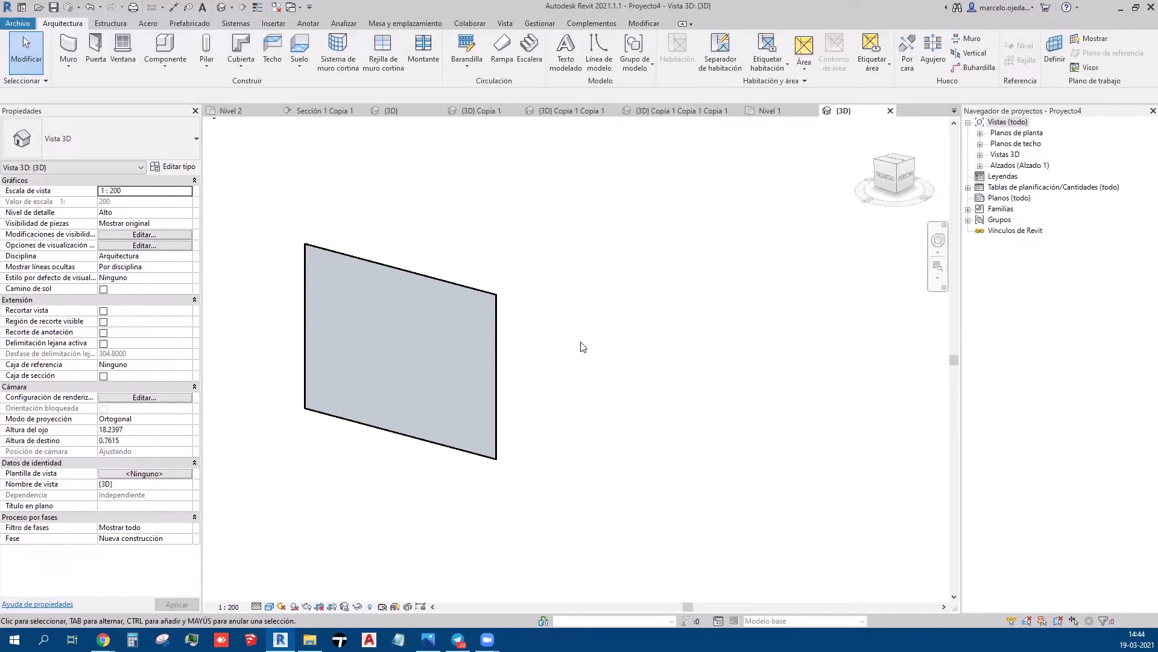
middle_drag(581, 339, 648, 349)
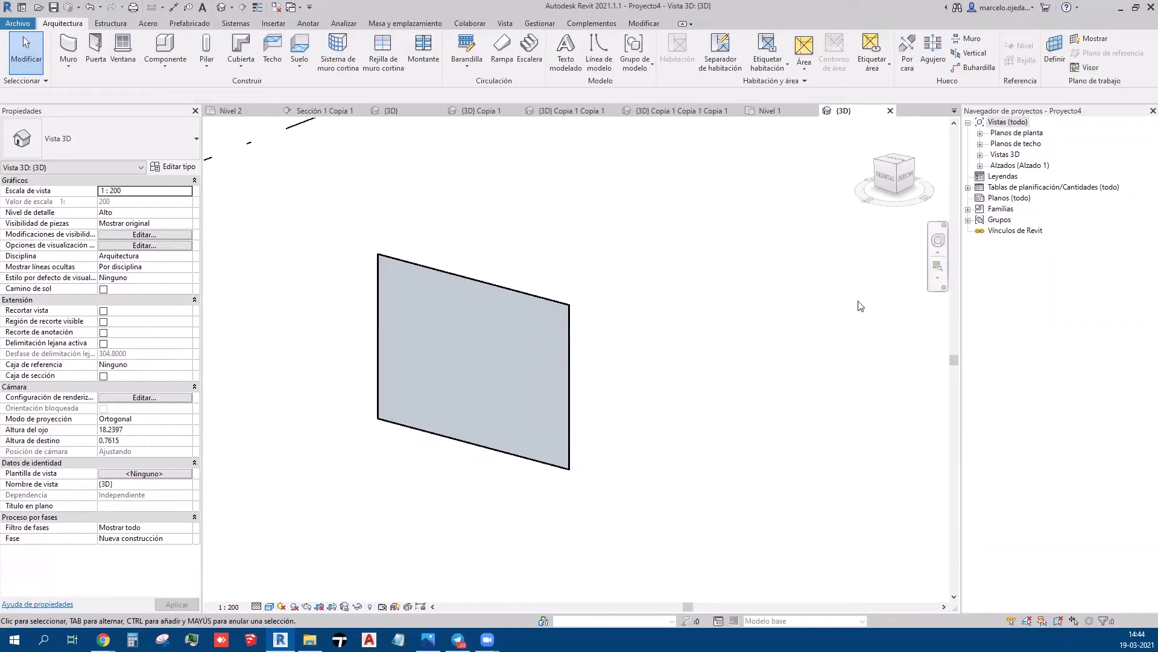
click(968, 210)
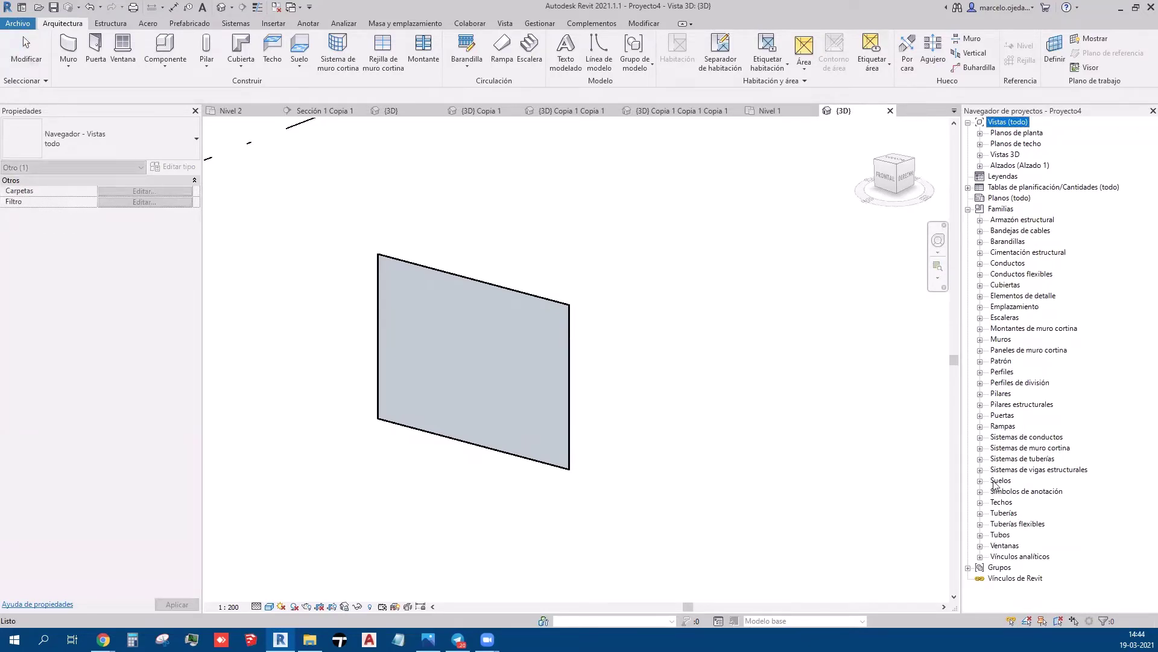
Duplicate the 5 x 10 cm curtain wall mullion profile and rename the copy 5 x 15 cm
click(980, 373)
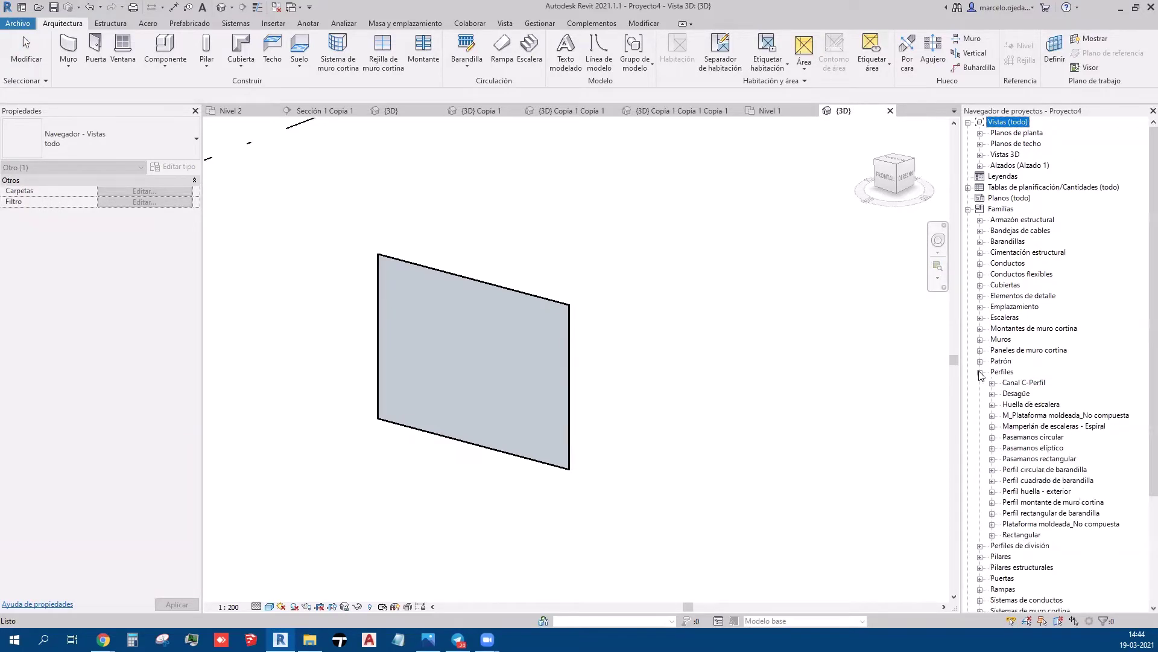
click(993, 503)
click(1027, 513)
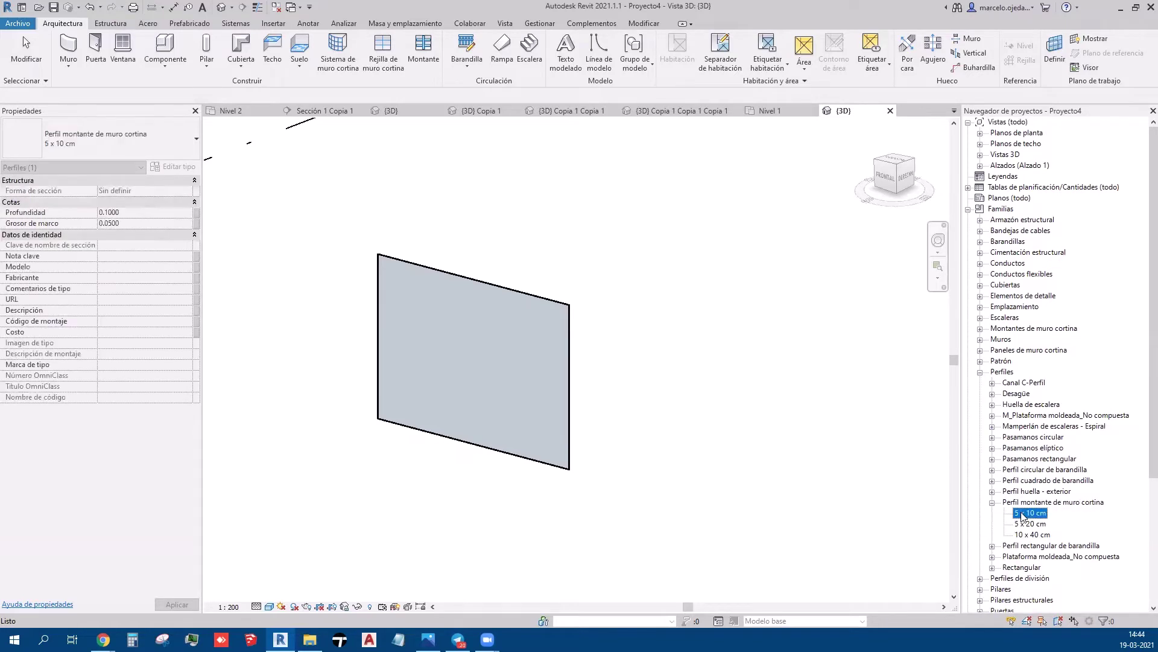
right_click(1027, 513)
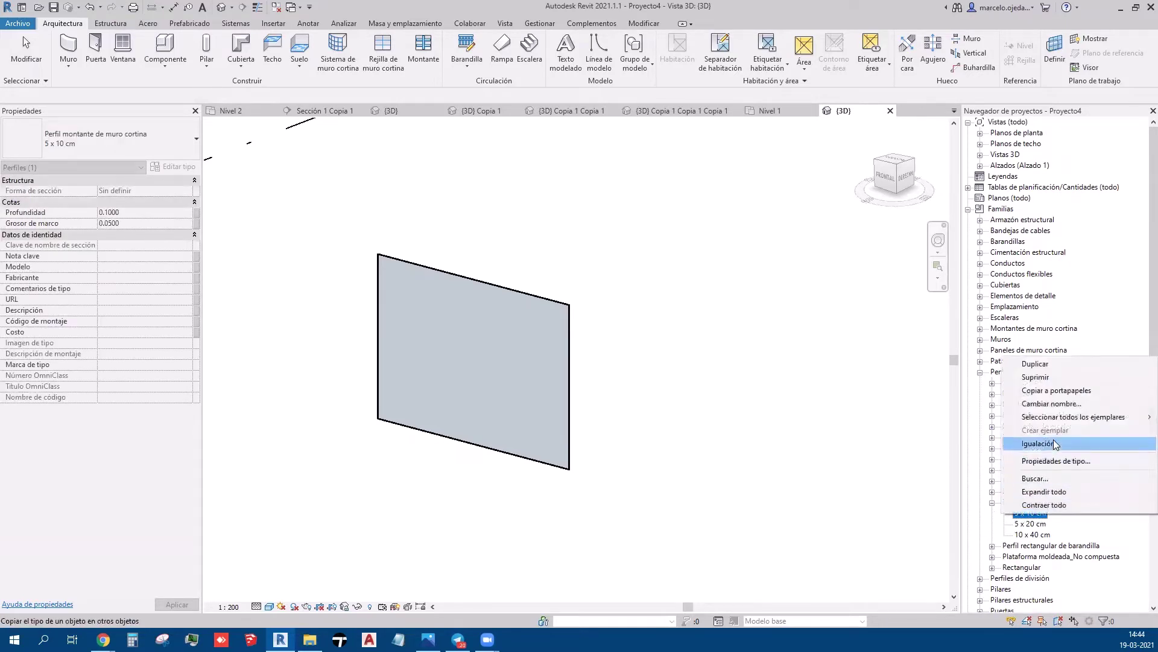
click(1051, 364)
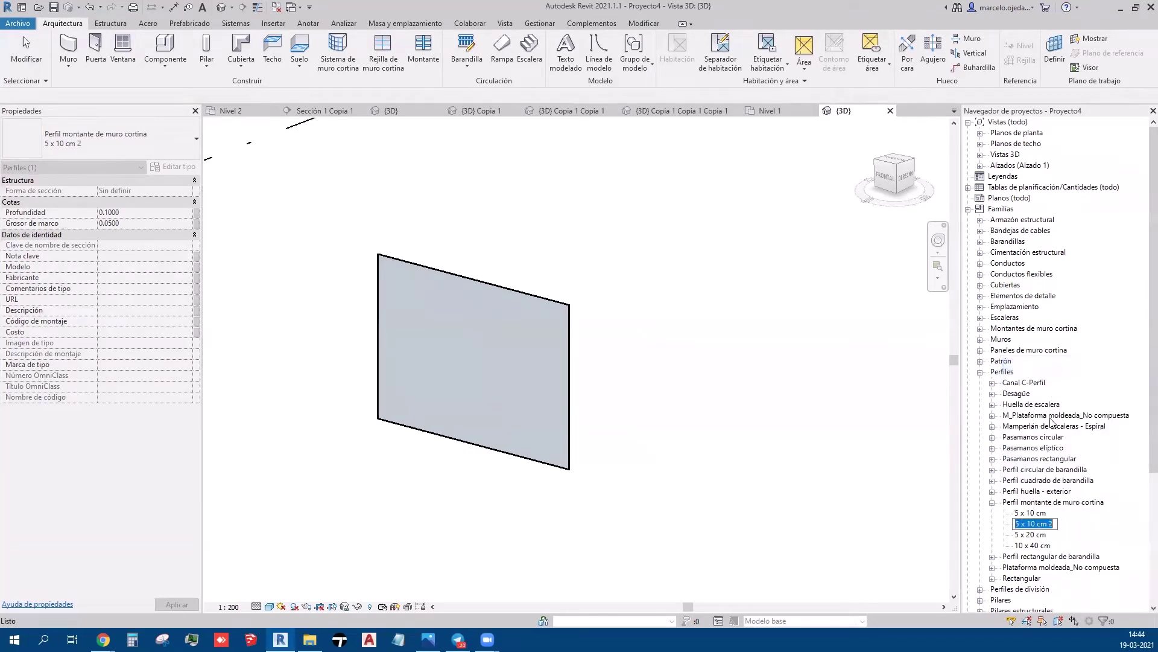
click(1038, 524)
key(BackSpace)
text(5)
key(Return)
Set the 5 x 15 cm profile's Profundidad to 0.15
right_click(1039, 523)
click(1051, 472)
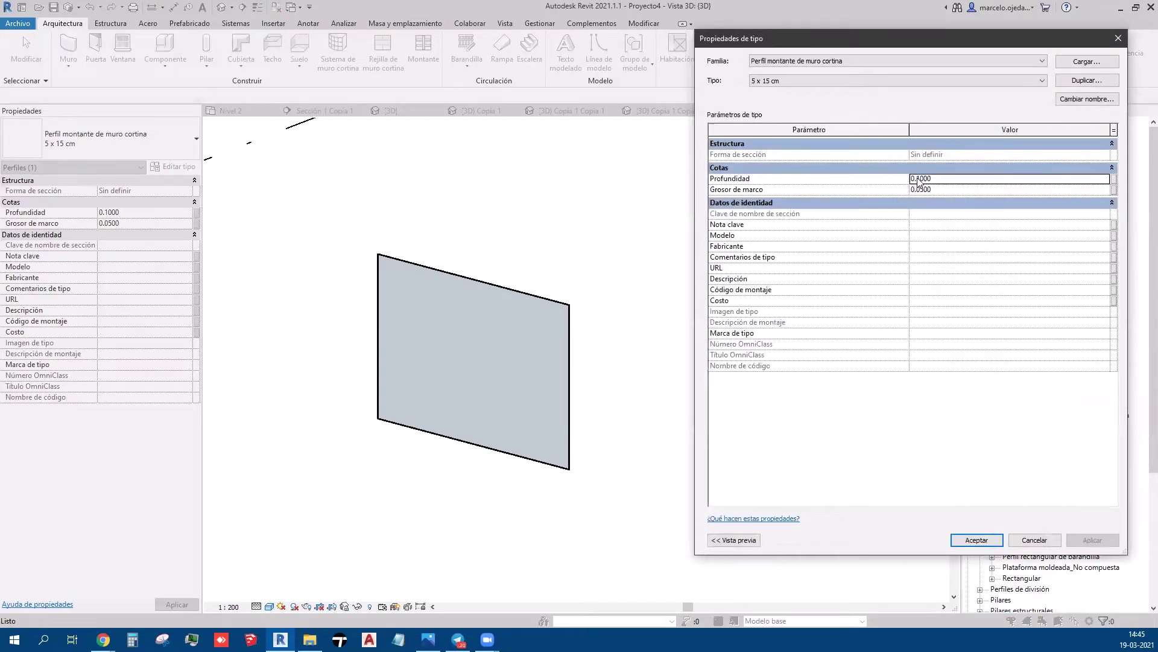
click(918, 179)
text(0.1500)
click(977, 540)
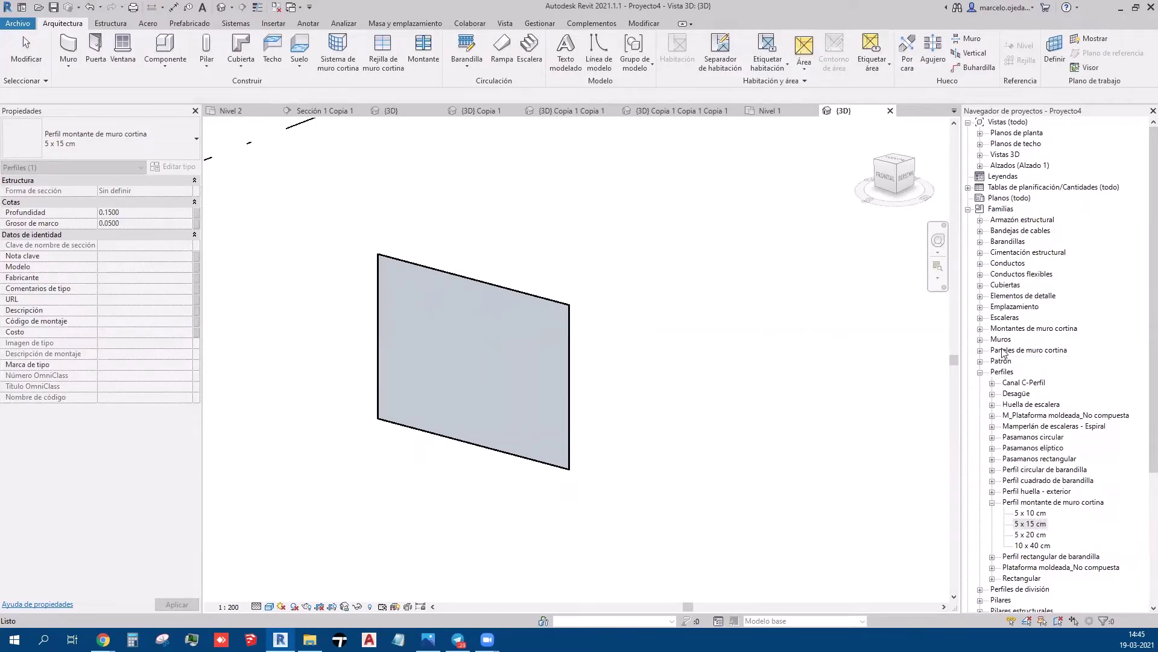
Duplicate the 5 x 10 cm Montante rectangular type as 5 x 15 cm and bring up its type properties
click(980, 328)
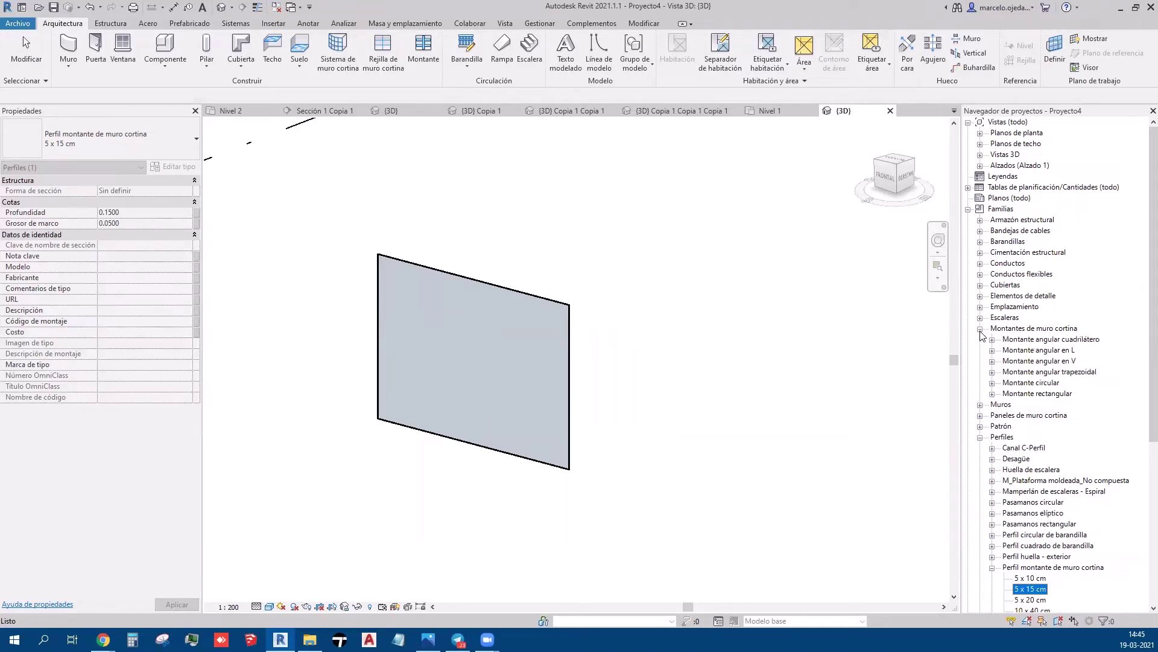
click(993, 394)
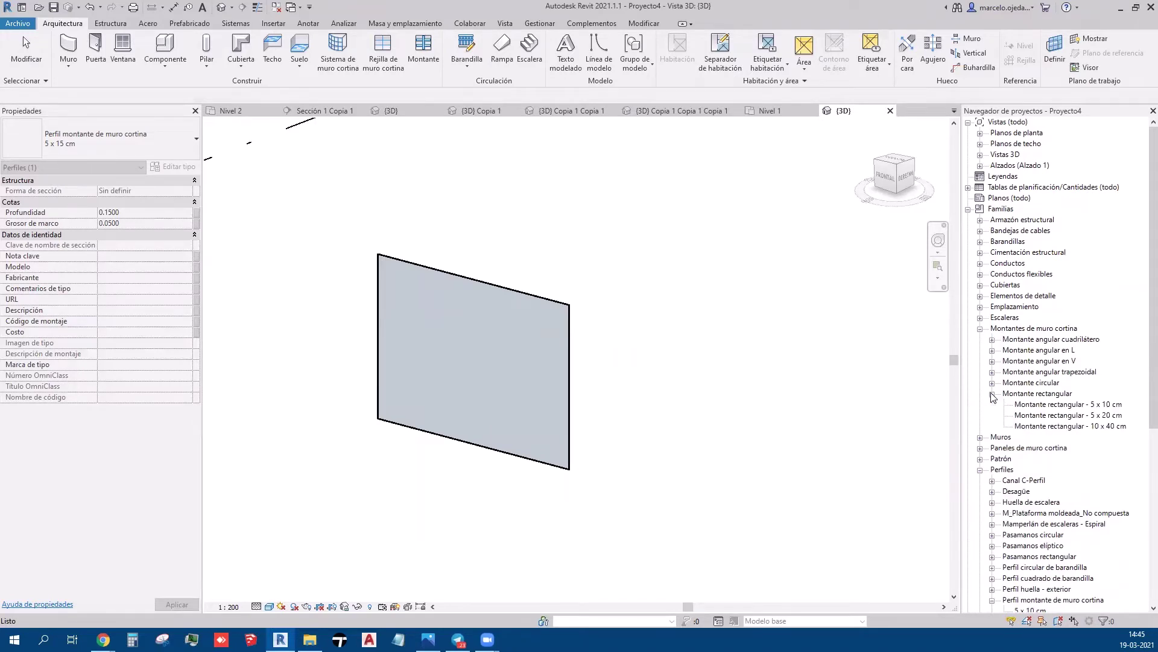
click(1051, 405)
right_click(1051, 408)
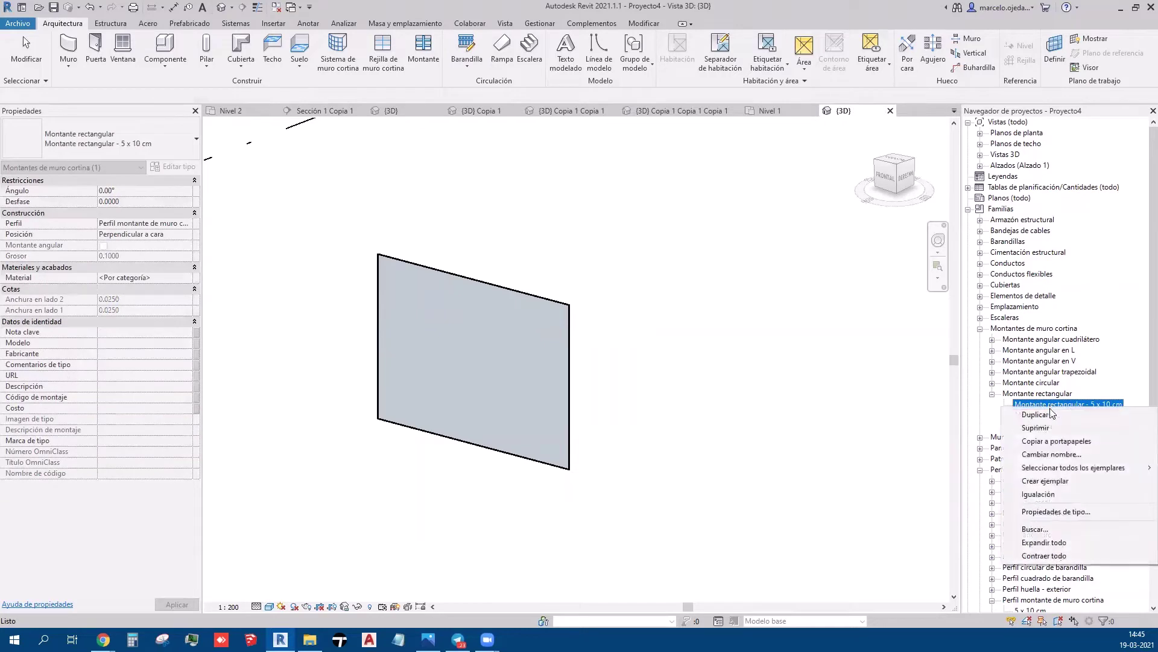
click(1056, 417)
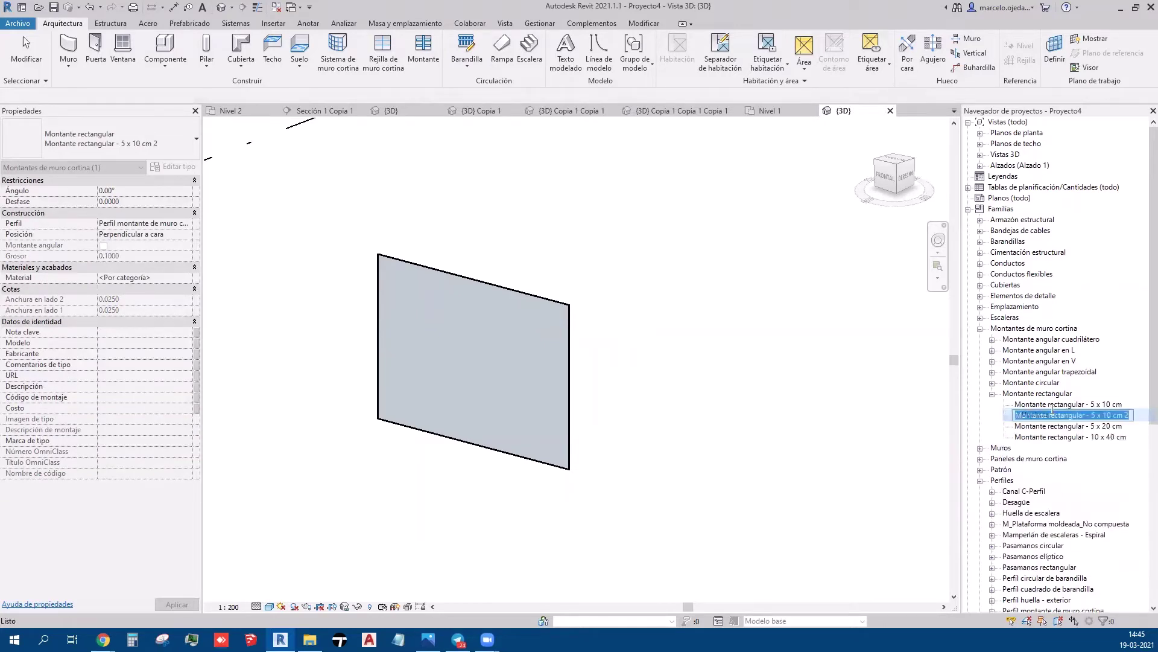
click(1110, 416)
key(BackSpace)
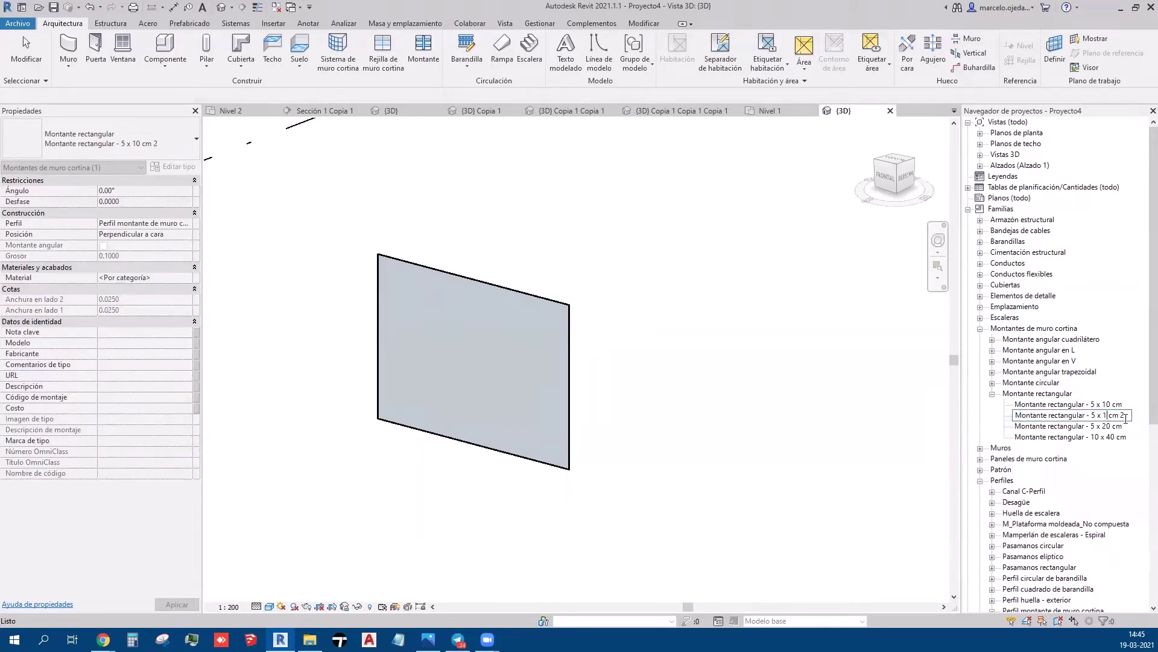
text(5)
key(Return)
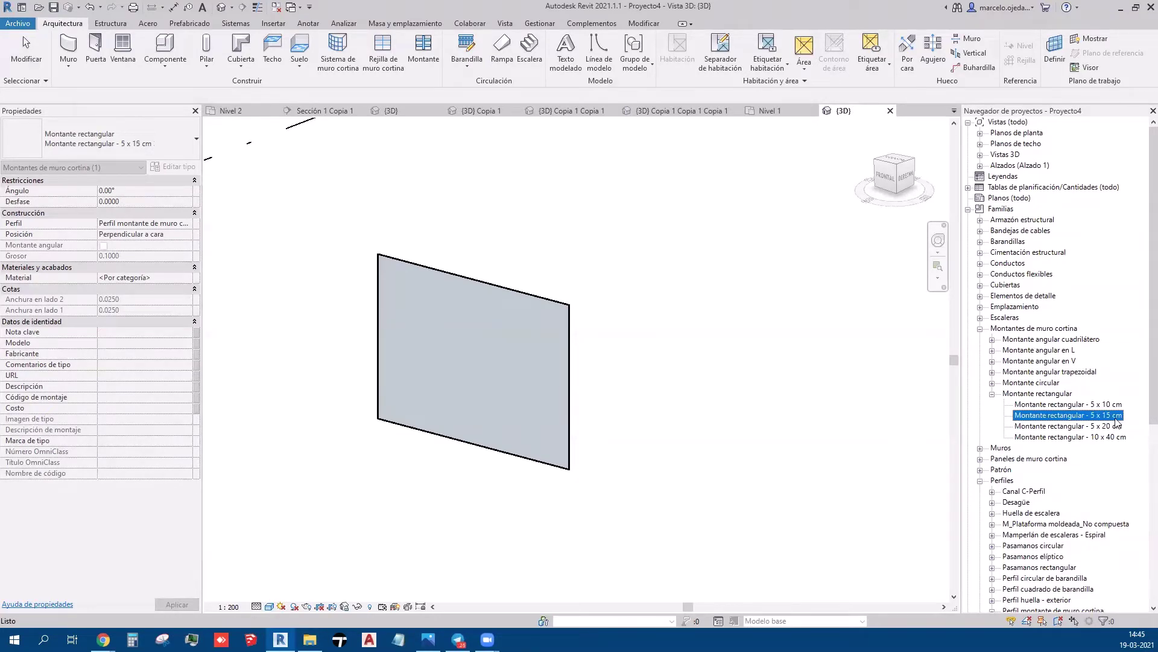
right_click(1116, 419)
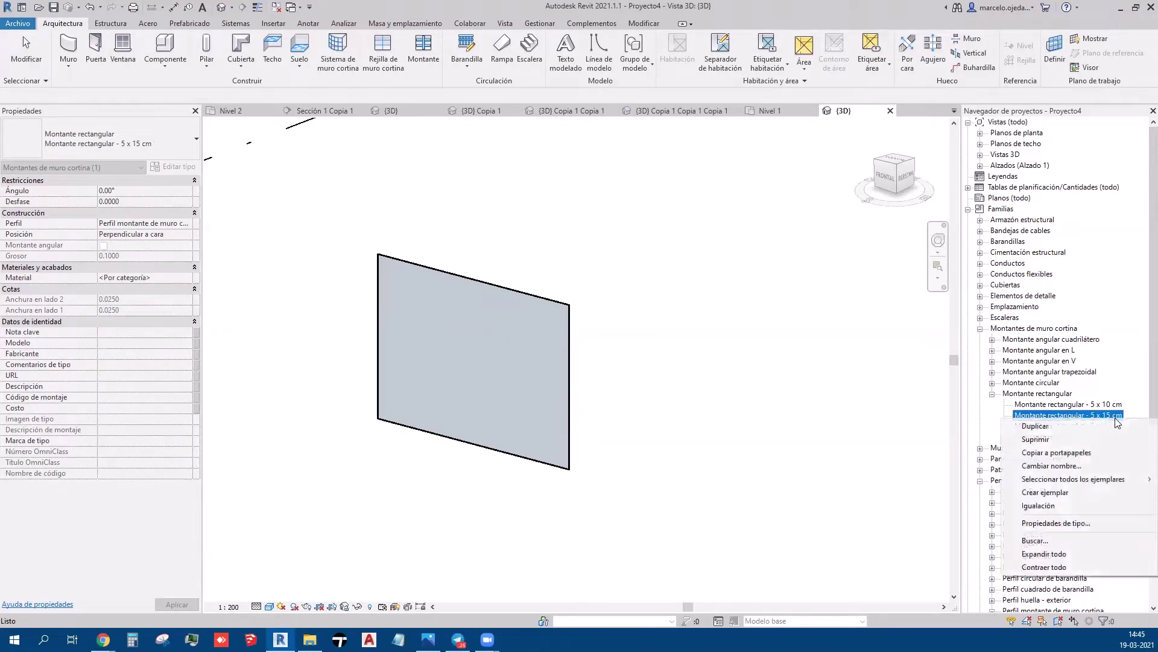
click(1063, 524)
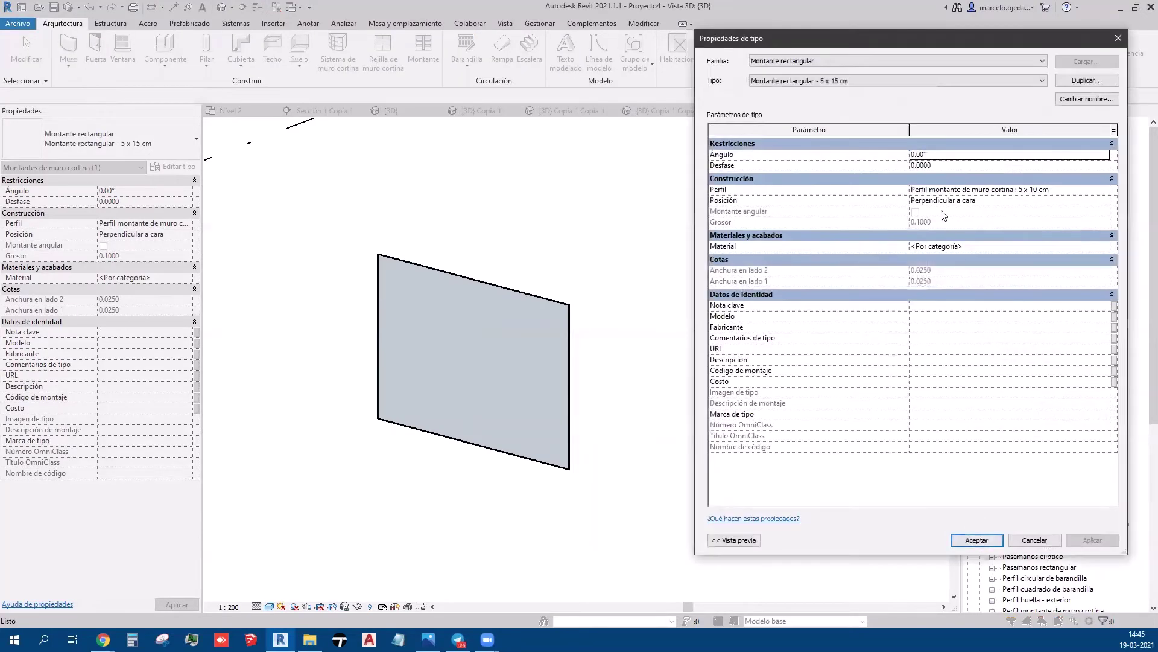
Set the mullion's Perfil to Perfil montante de muro cortina : 5 x 15 cm
click(1105, 192)
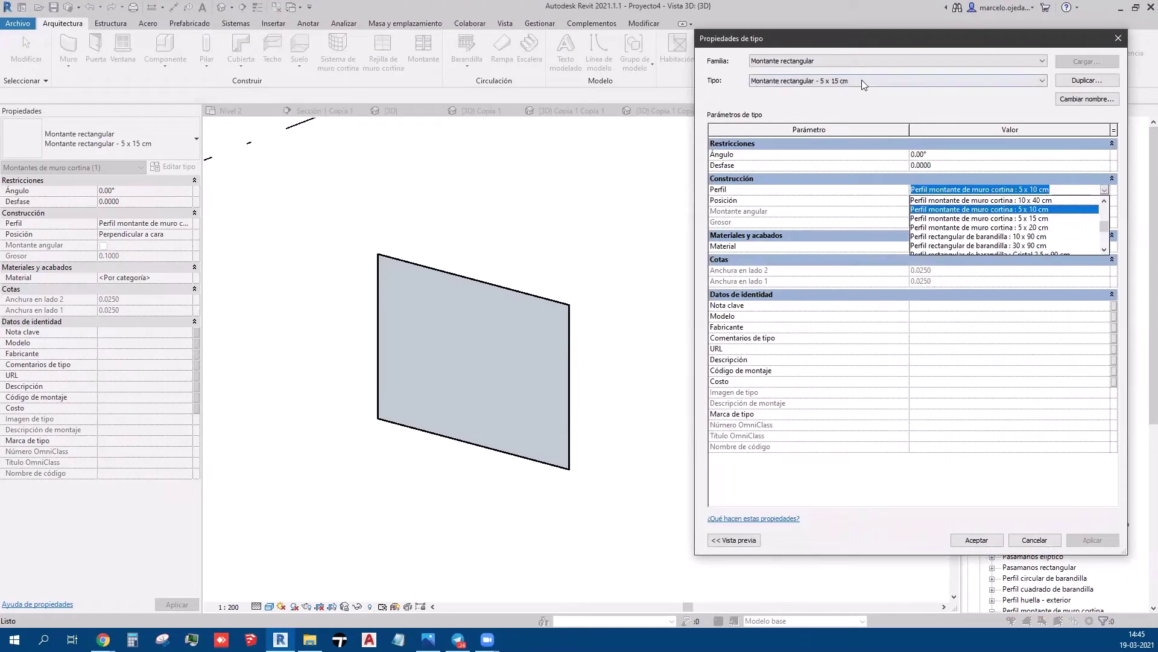
click(1040, 227)
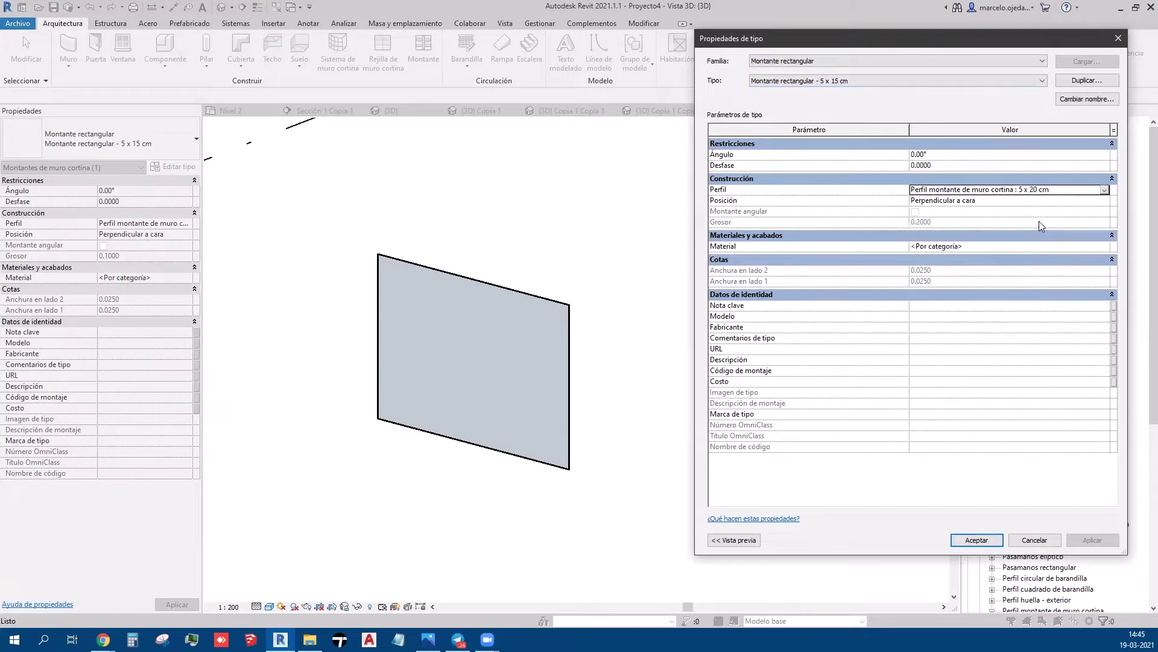
click(1105, 190)
click(1032, 237)
Accept the profile change, then select the louver curtain wall and bring up its Editar tipo settings
click(975, 540)
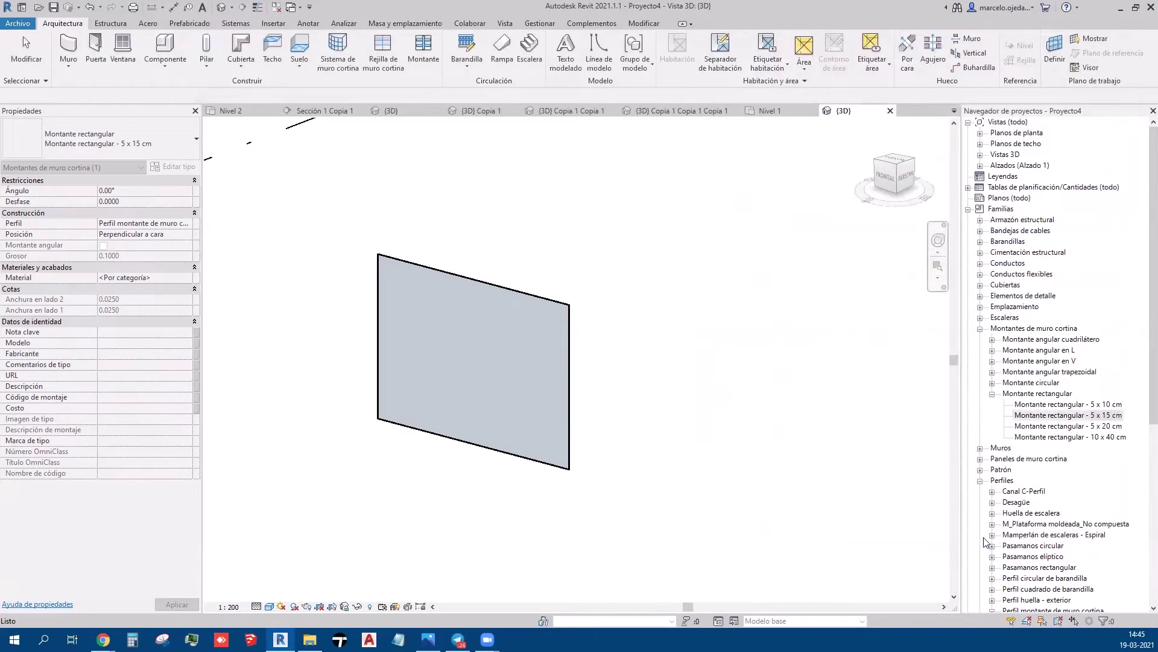
click(681, 447)
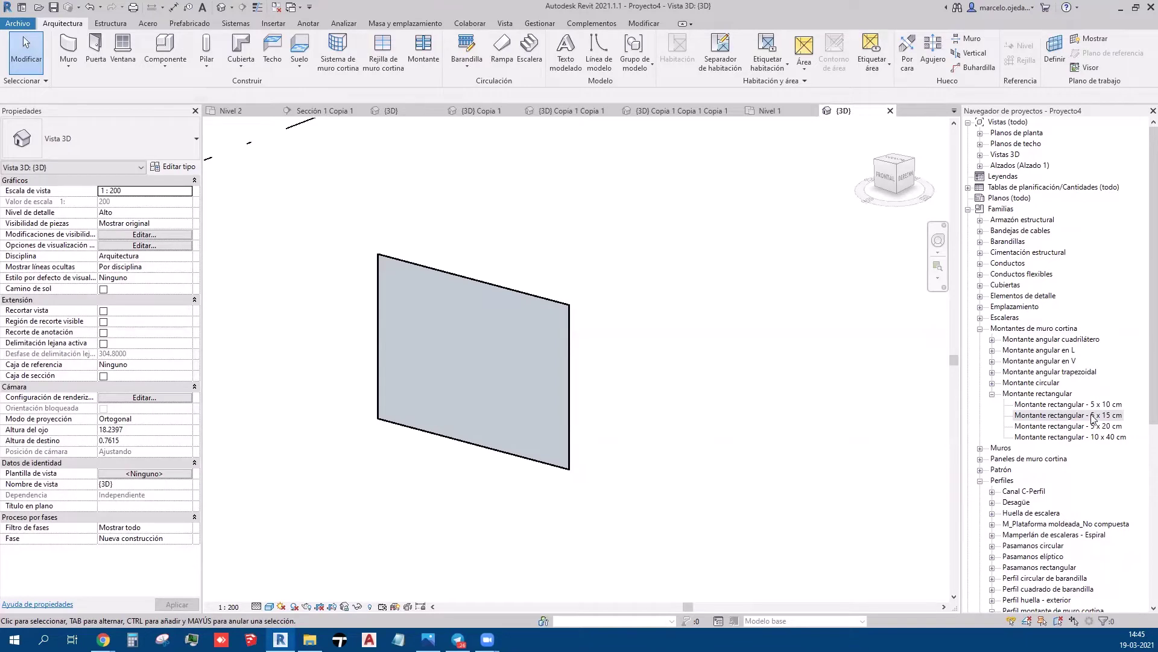
scroll(1093, 418, down, 2)
scroll(1062, 489, down, 1)
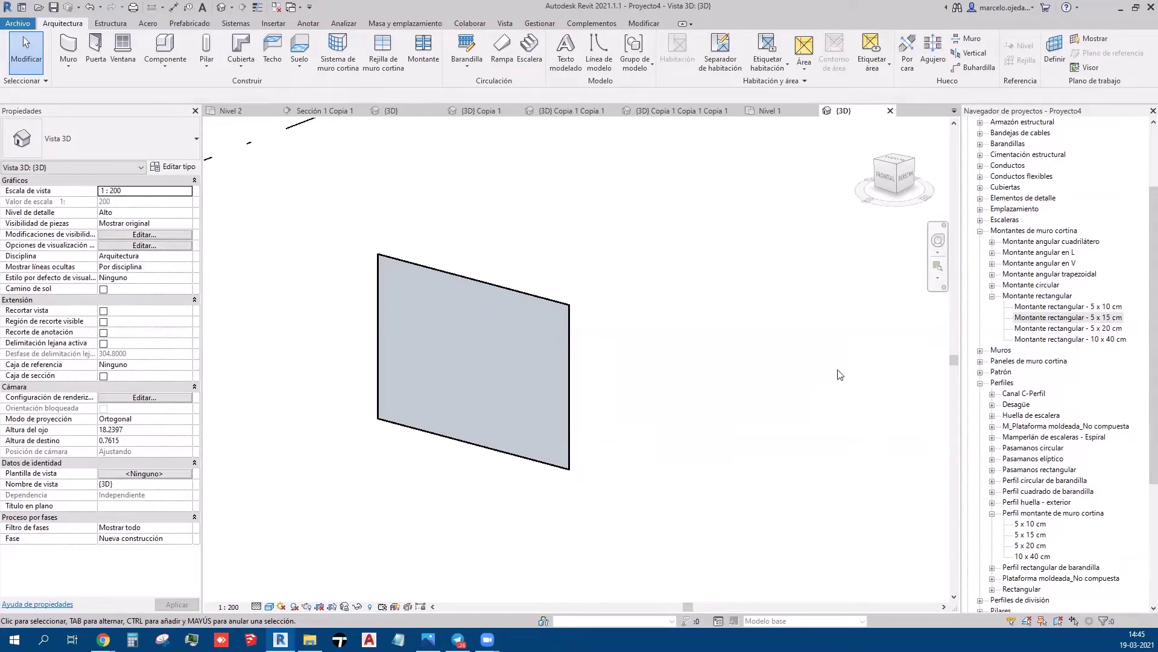
click(600, 387)
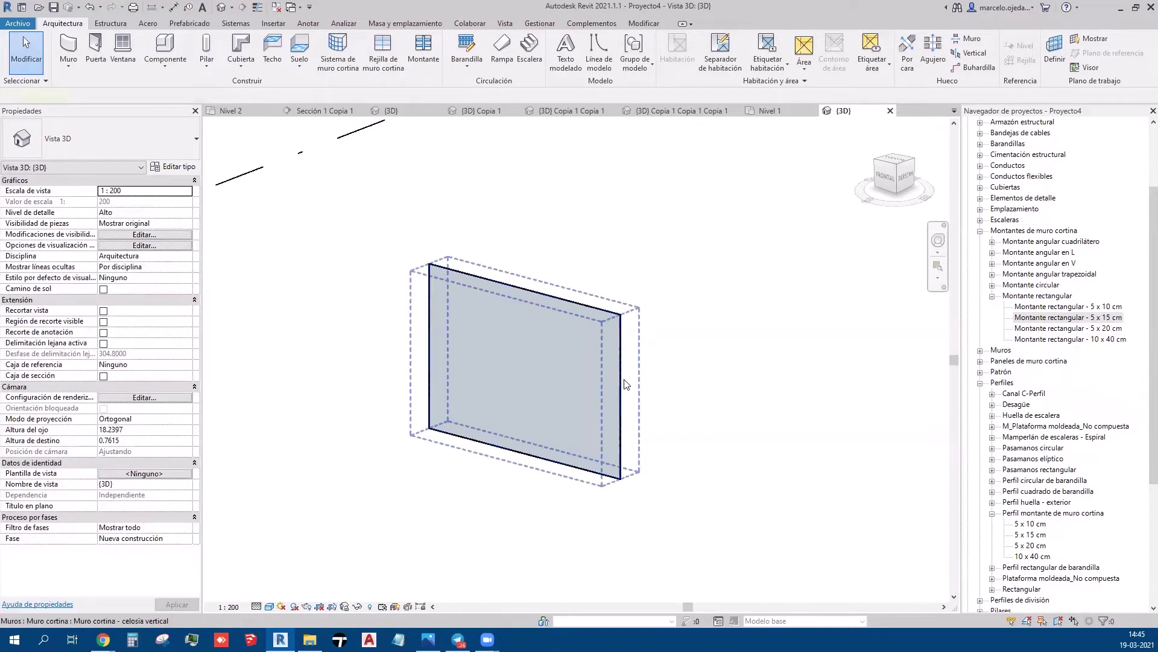
click(625, 384)
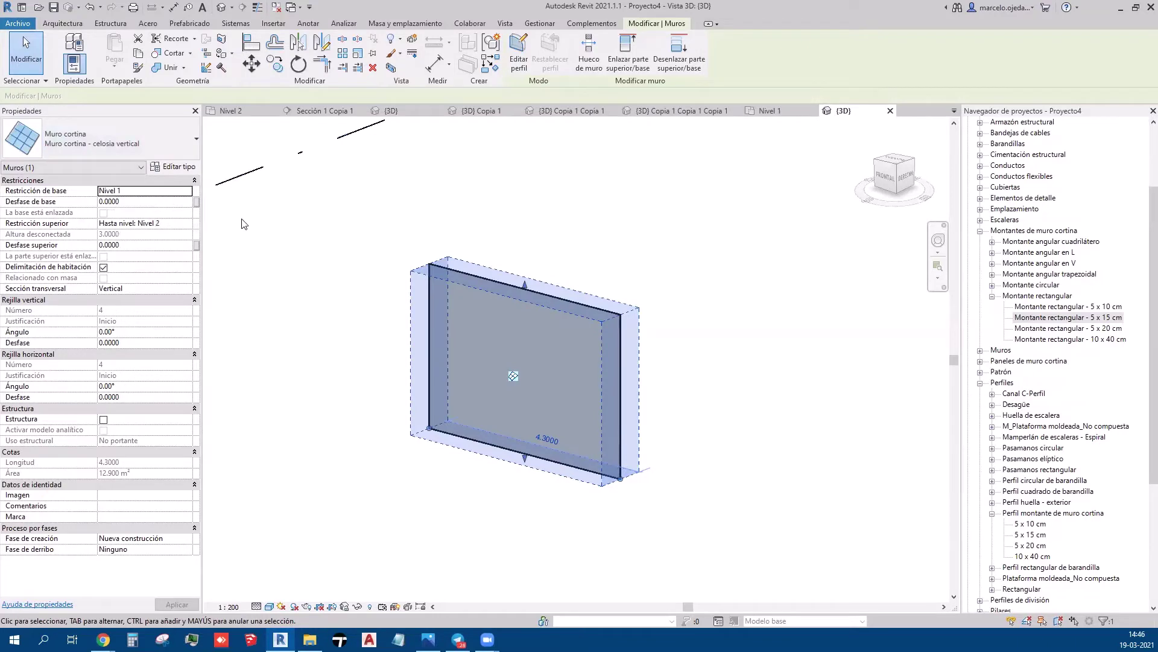
click(174, 167)
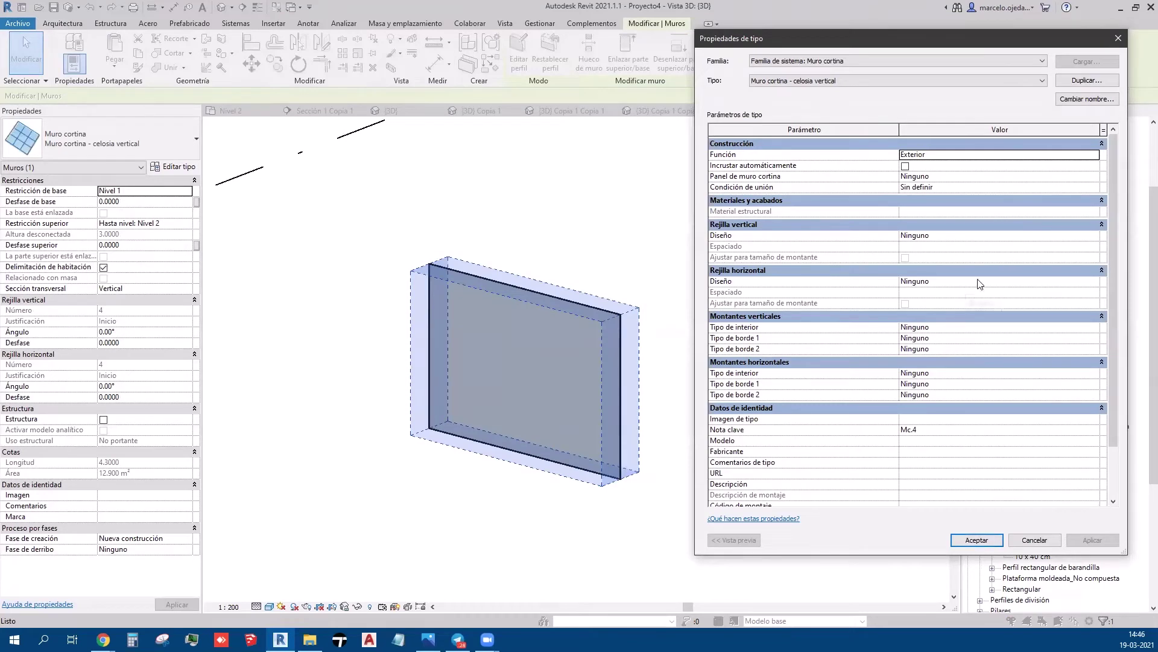
Set vertical grids to Distancia fija 0.25 with Montante rectangular 5 x 15 cm interior mullions
click(1089, 237)
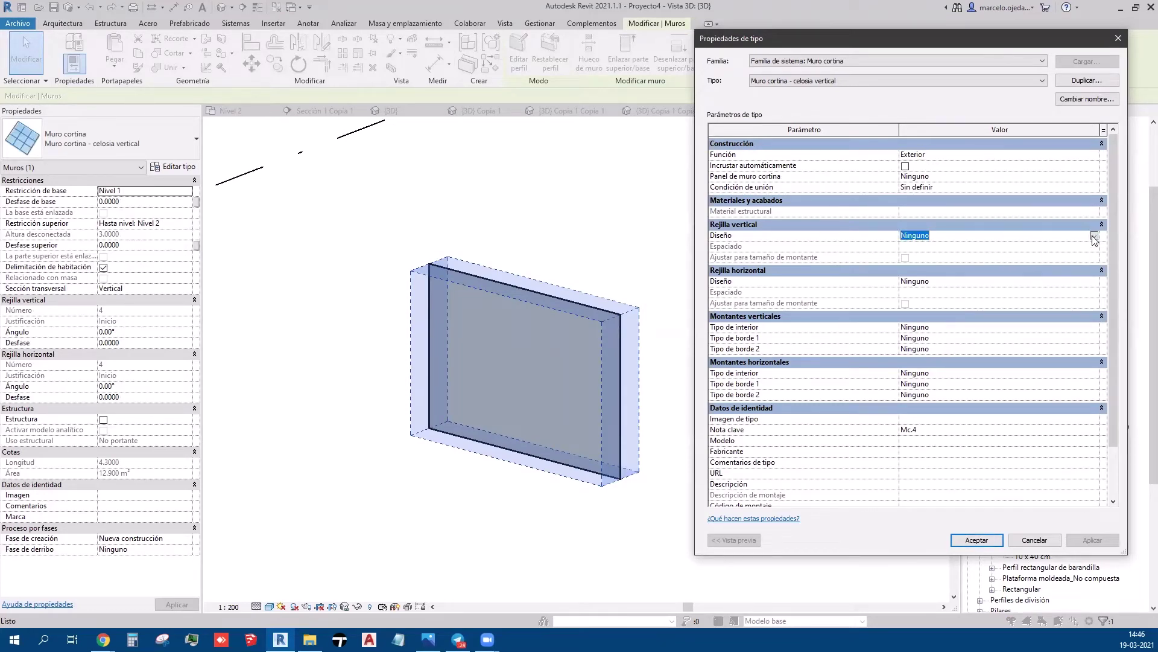
click(1094, 235)
click(934, 256)
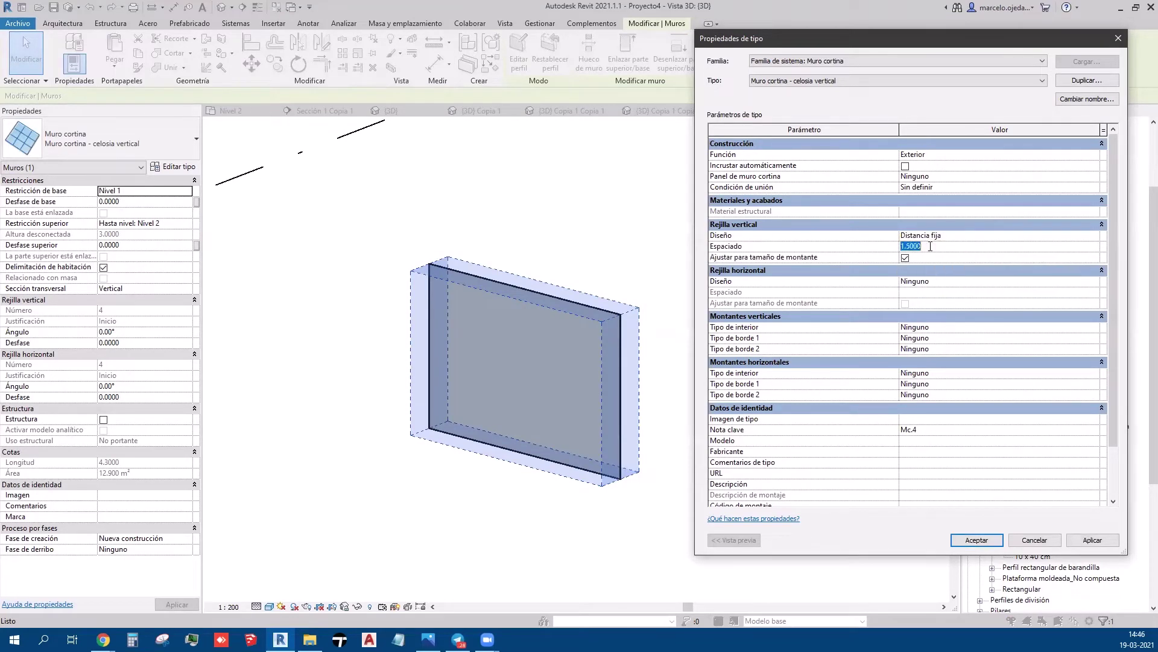
key(BackSpace)
click(1028, 329)
click(1094, 327)
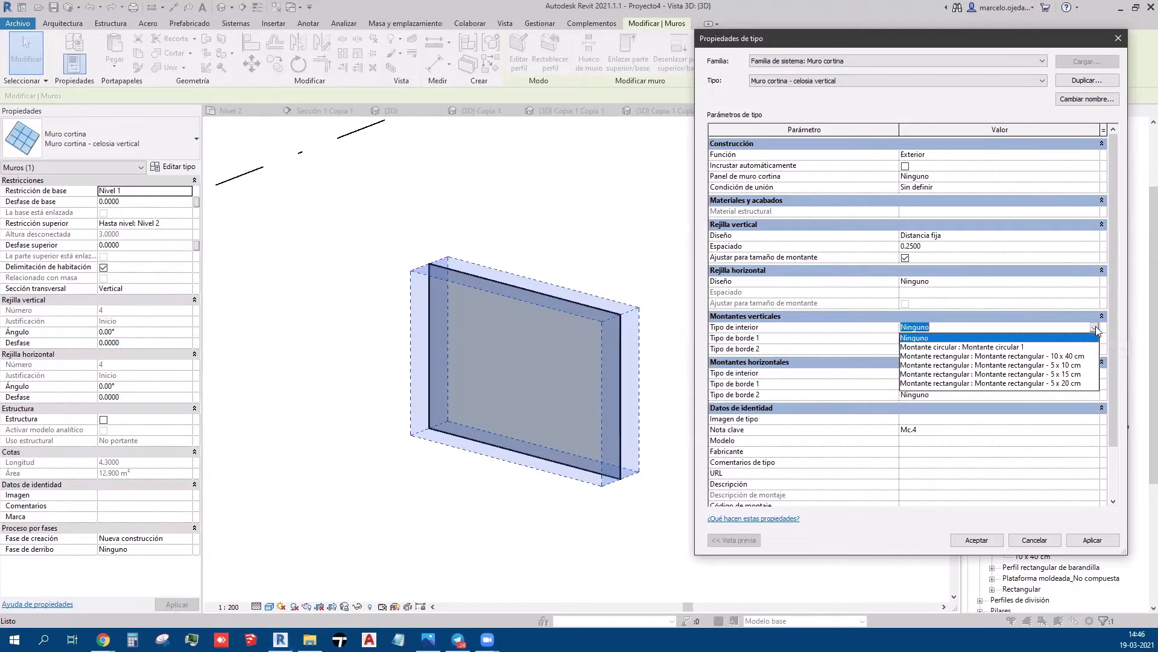
click(1030, 375)
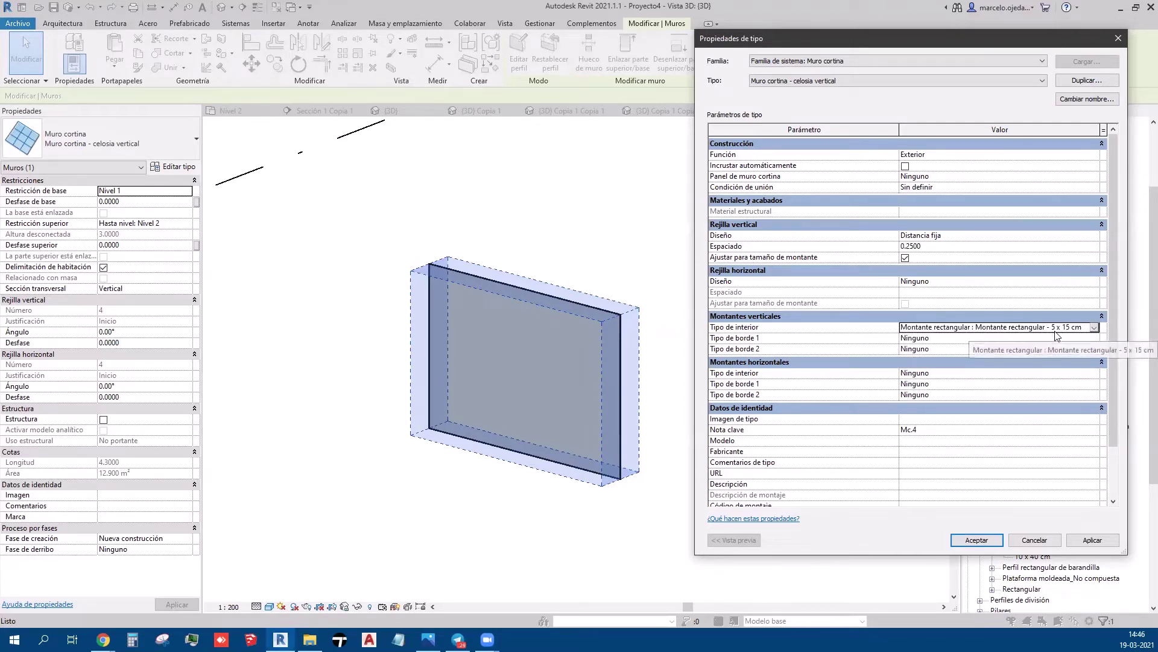
click(1091, 539)
Inspect the new mullions along the wall's top edge, then reselect the wall for Editar tipo
click(976, 539)
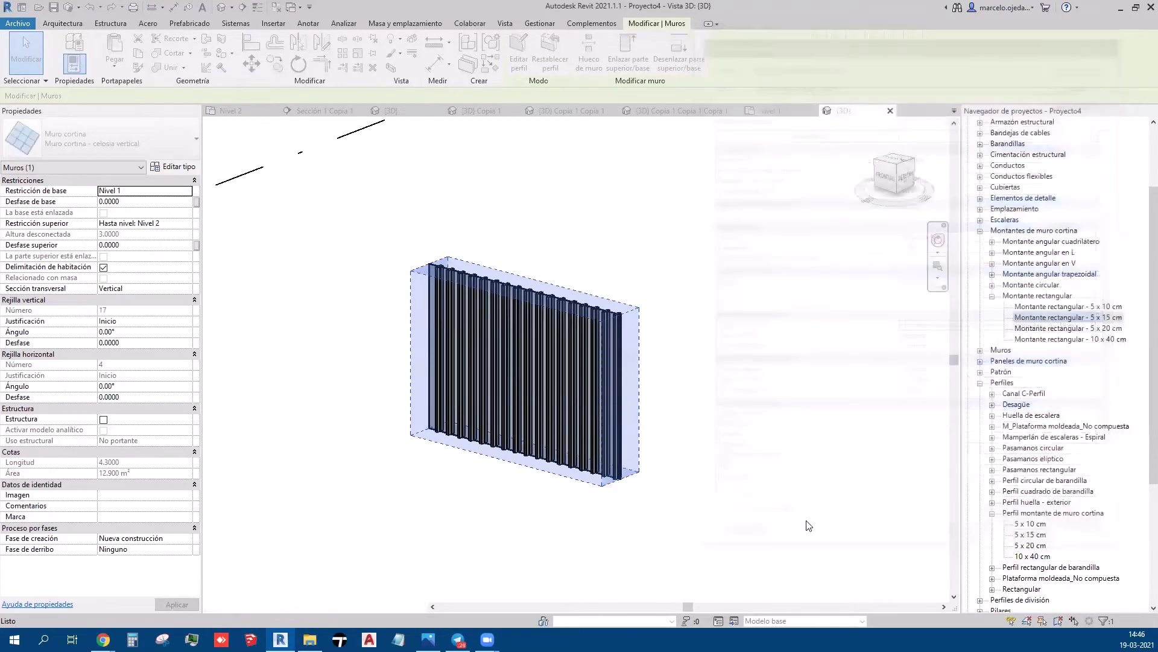
key(Escape)
scroll(627, 414, up, 5)
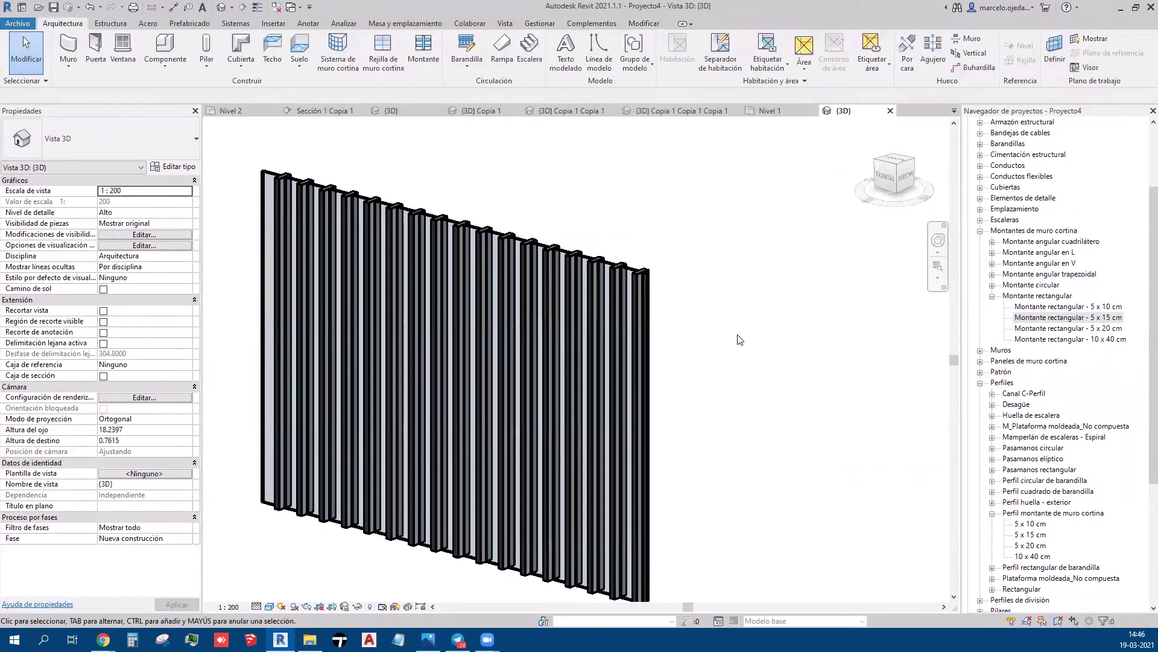
scroll(597, 234, up, 3)
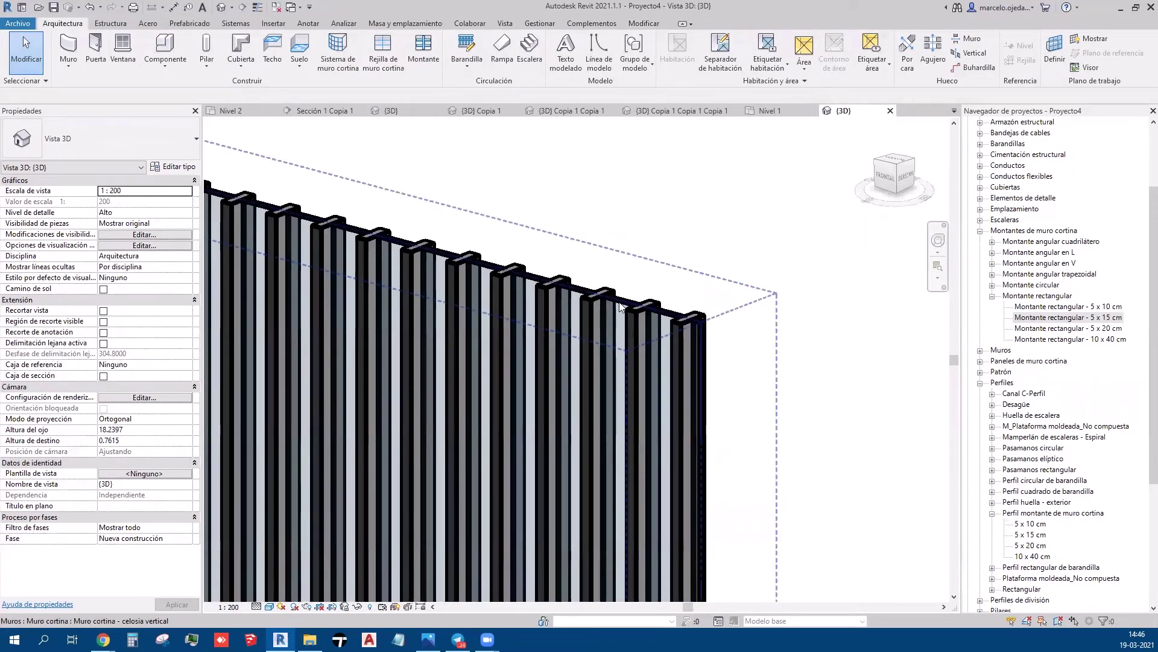
click(643, 260)
key(Escape)
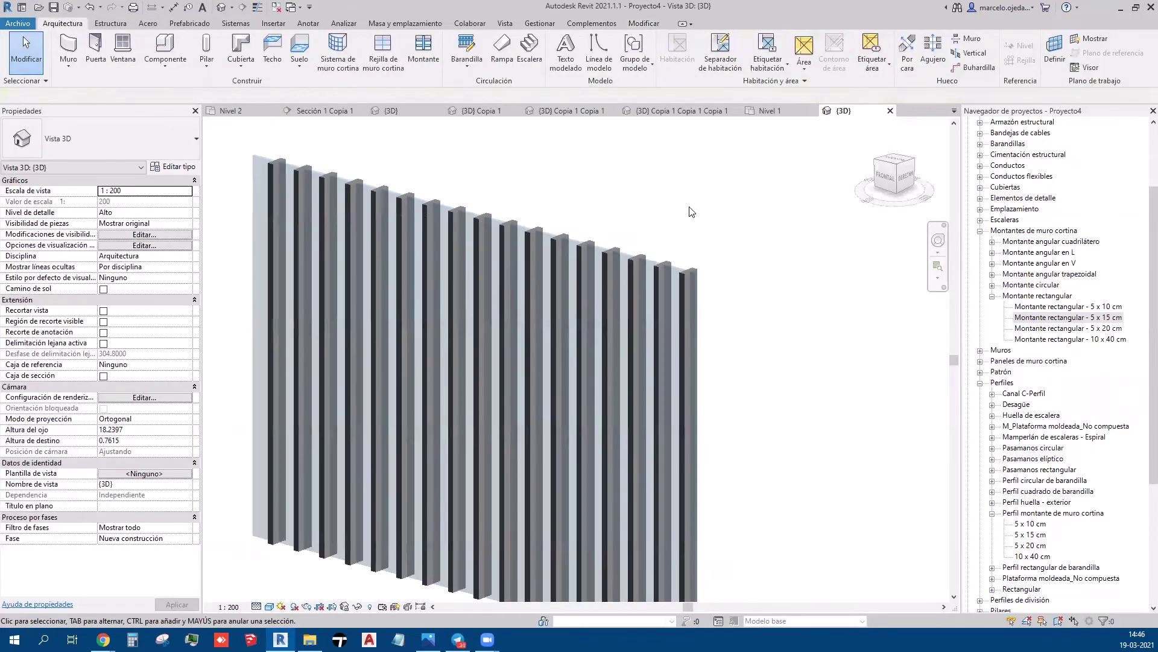
click(232, 193)
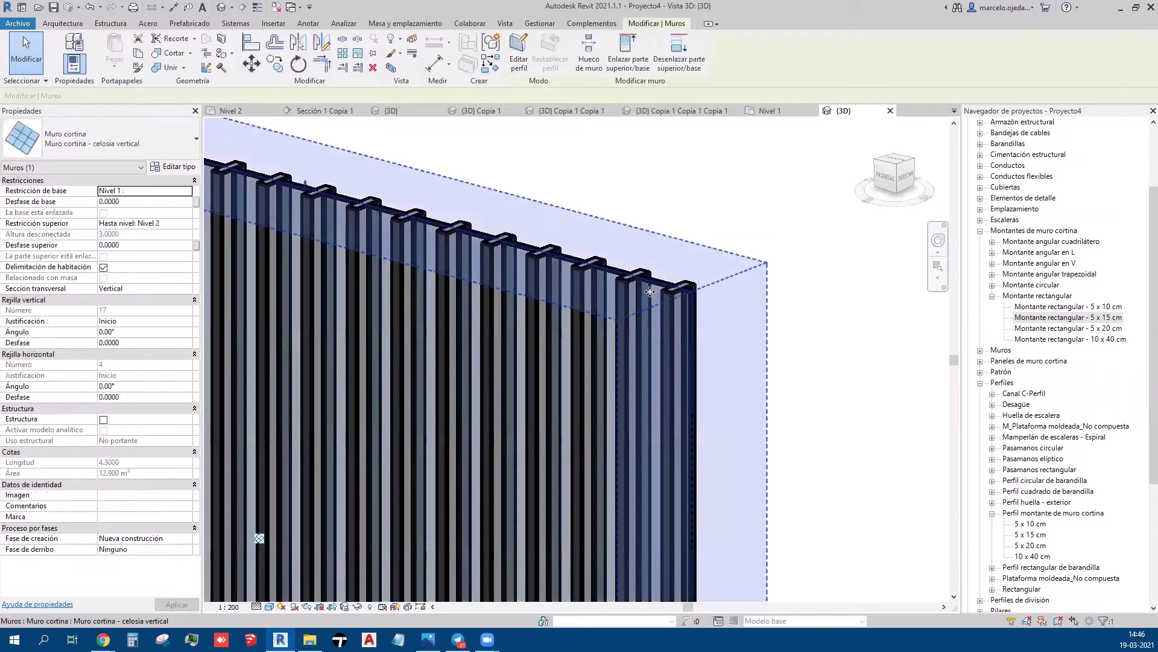
click(175, 166)
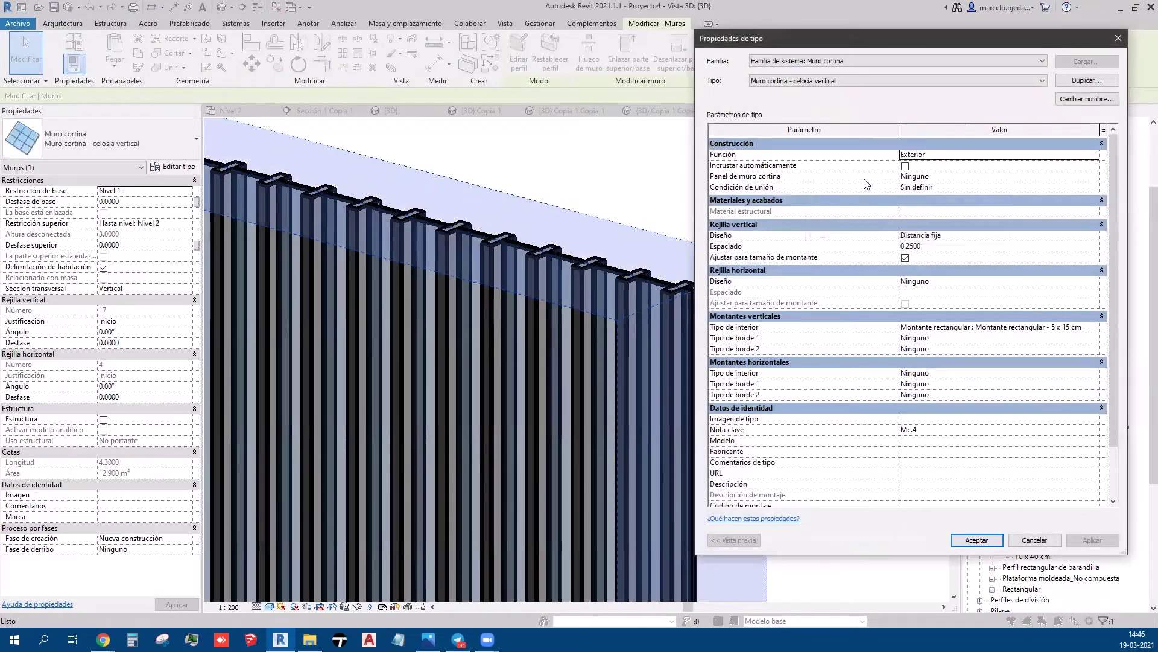
Cancel the celosia vertical type properties, keeping its curtain panel set to Ninguno
click(1065, 176)
scroll(1026, 211, down, 3)
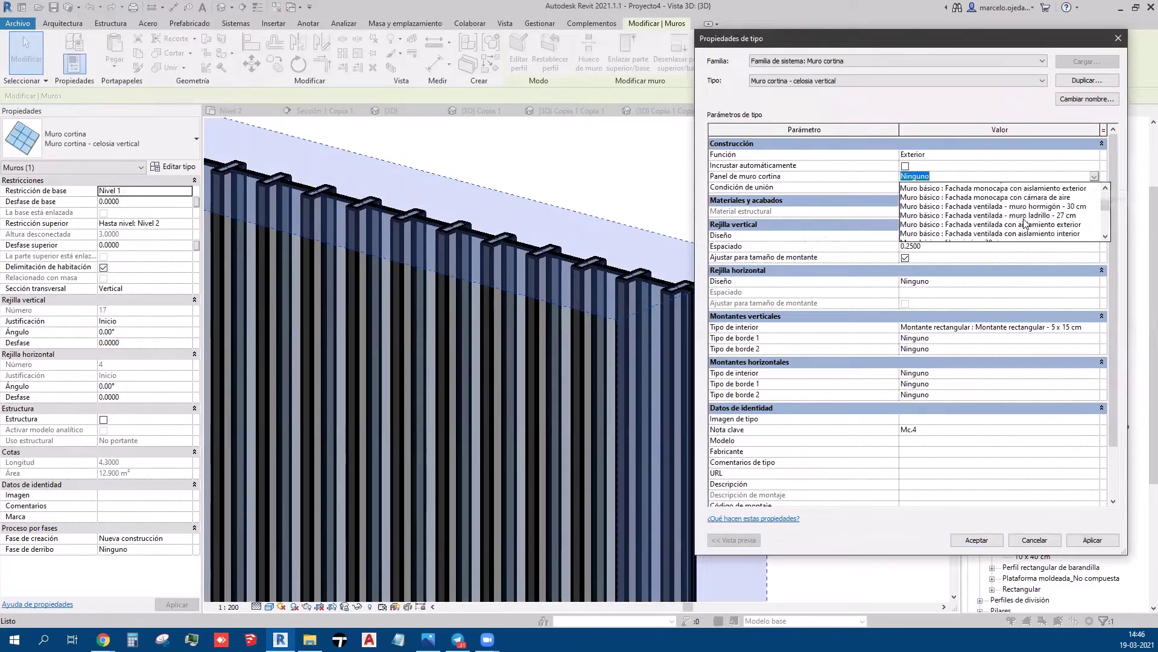
scroll(1000, 241, down, 3)
scroll(1000, 242, down, 1)
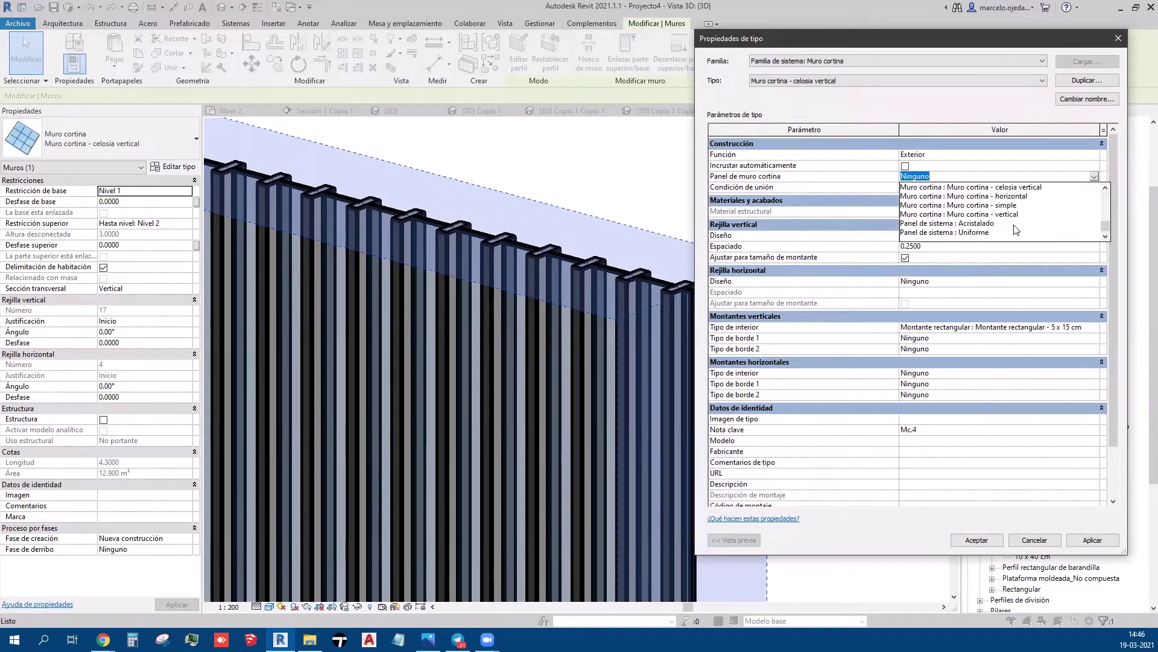
click(1001, 519)
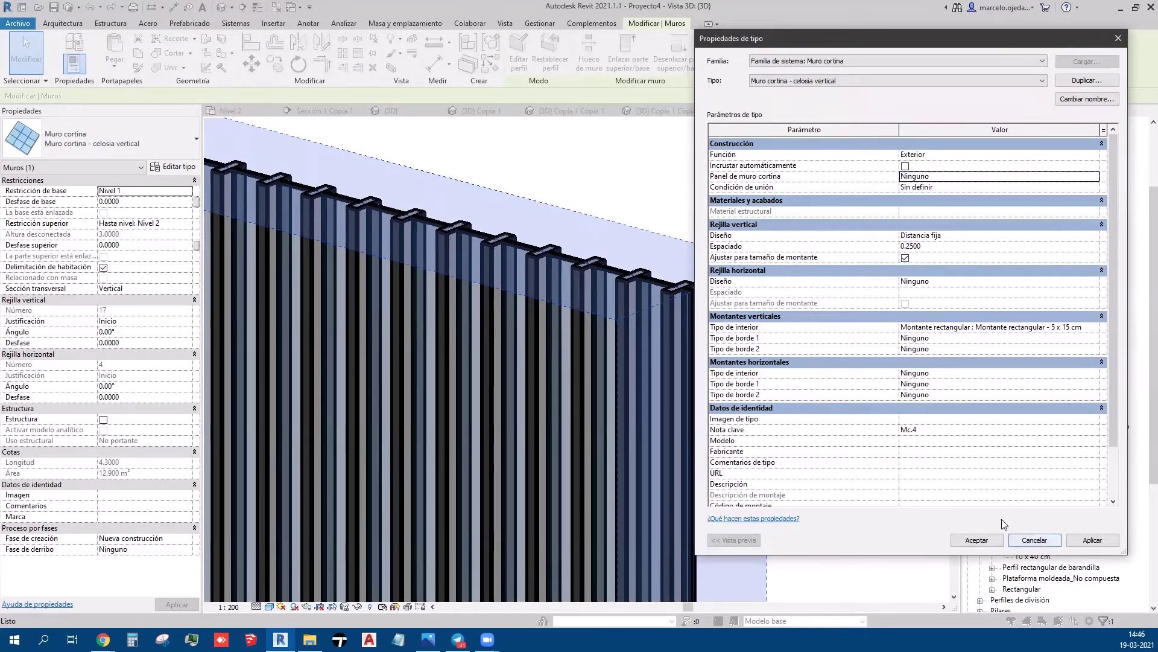
click(1034, 540)
click(776, 259)
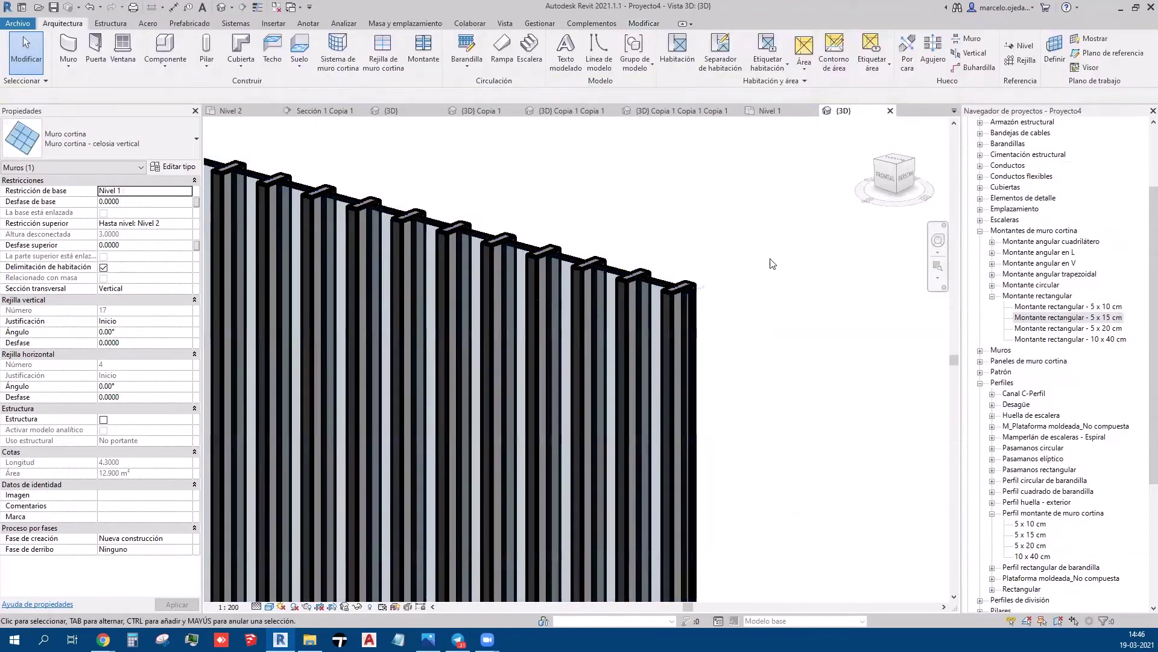
scroll(775, 259, down, 5)
Load the Panel vacío curtain panel family, overwriting the existing version in the project
click(273, 23)
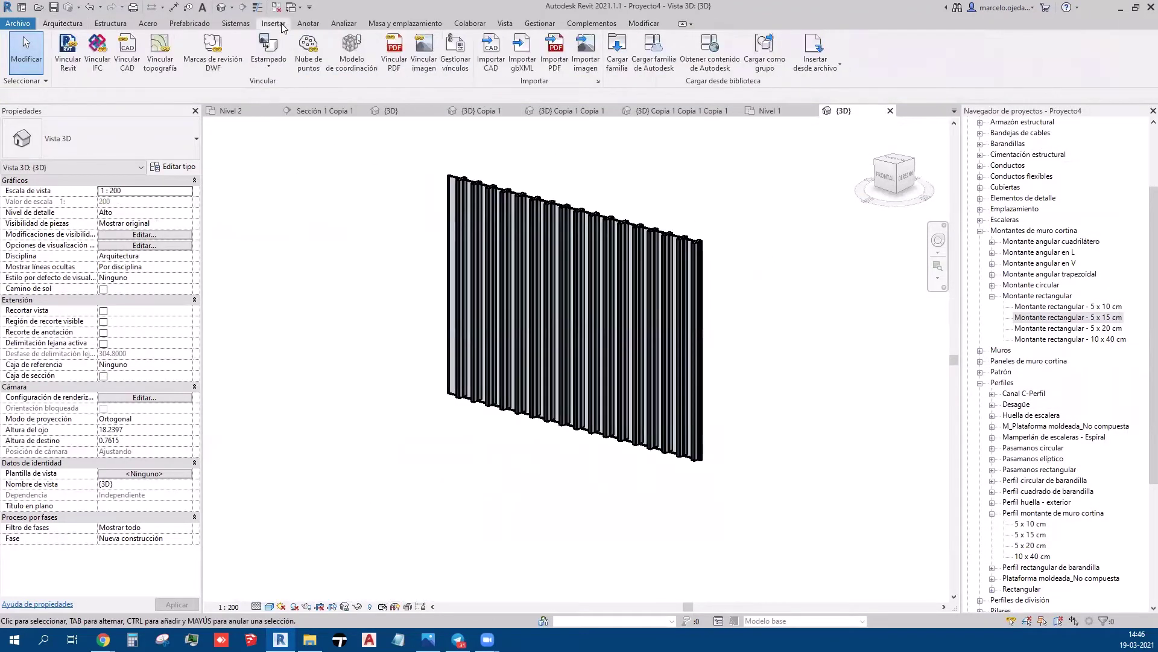
click(616, 66)
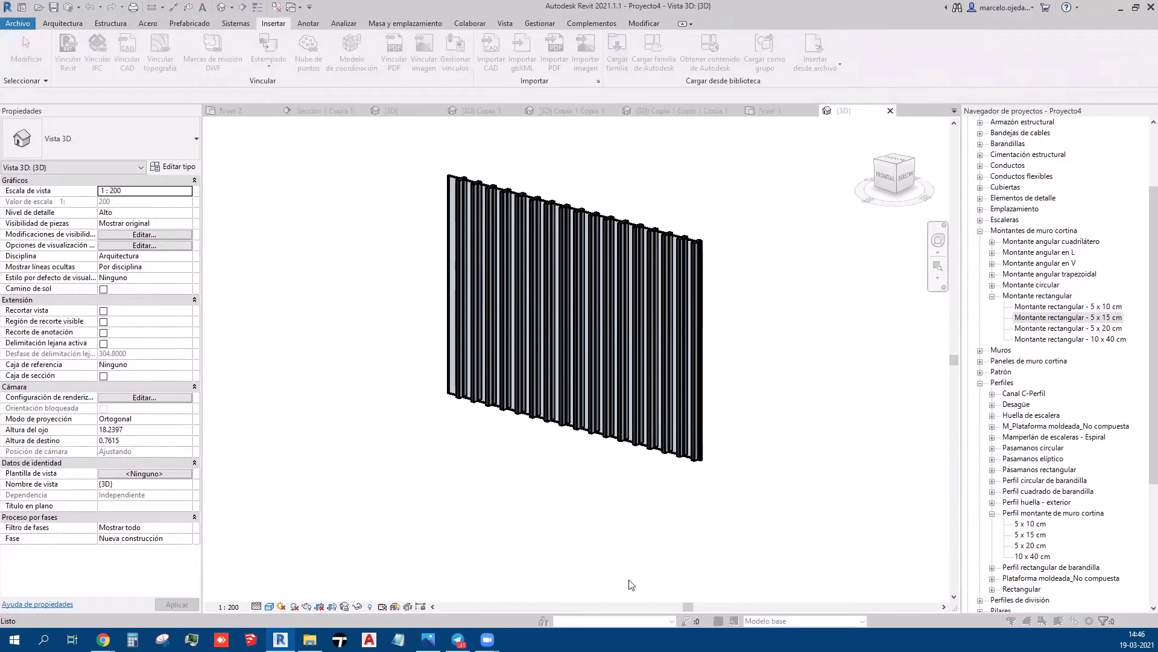
click(423, 214)
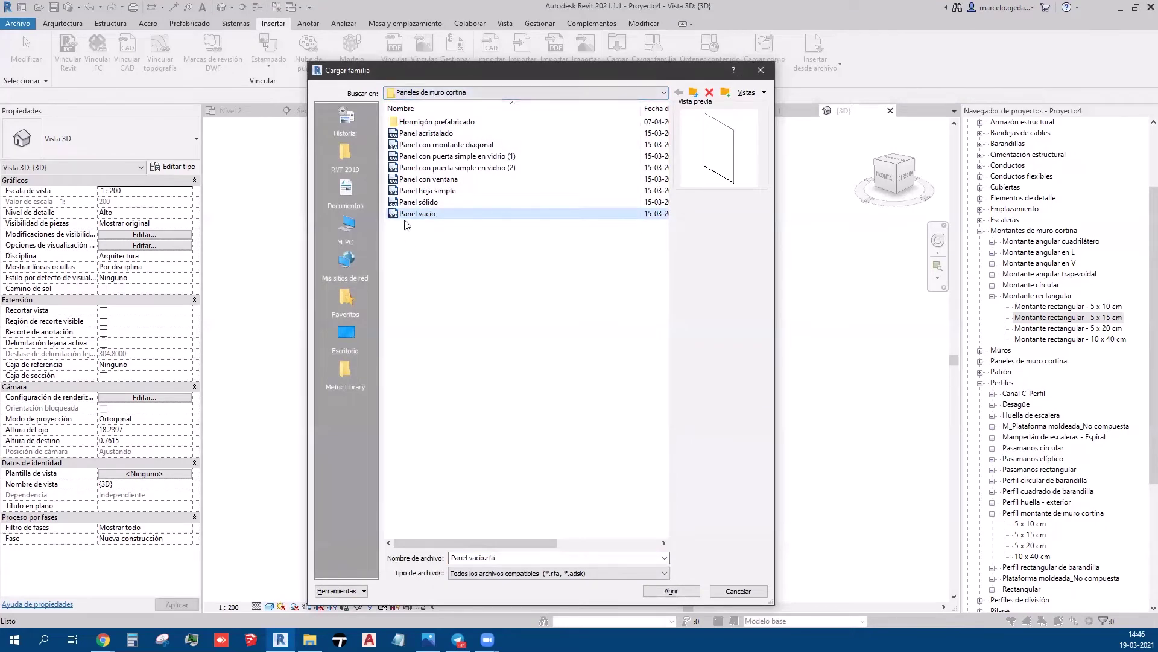
click(672, 591)
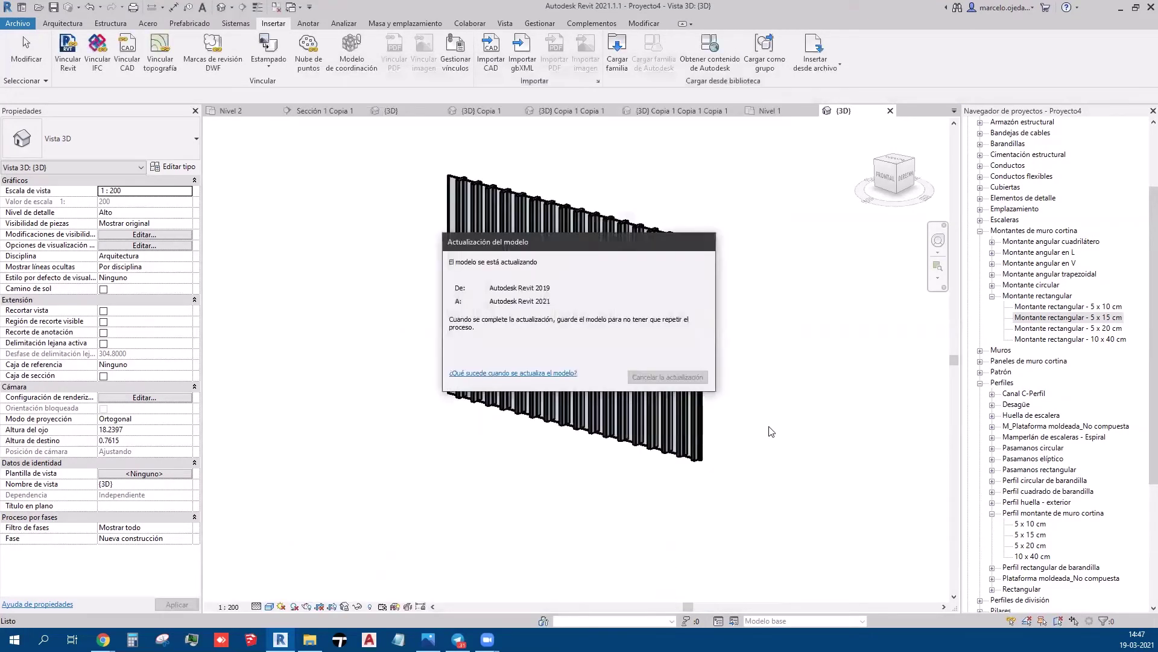
click(501, 297)
scroll(719, 270, up, 3)
Set the celosia vertical wall type's curtain panel to Panel vacío : Panel vacío
scroll(676, 241, up, 2)
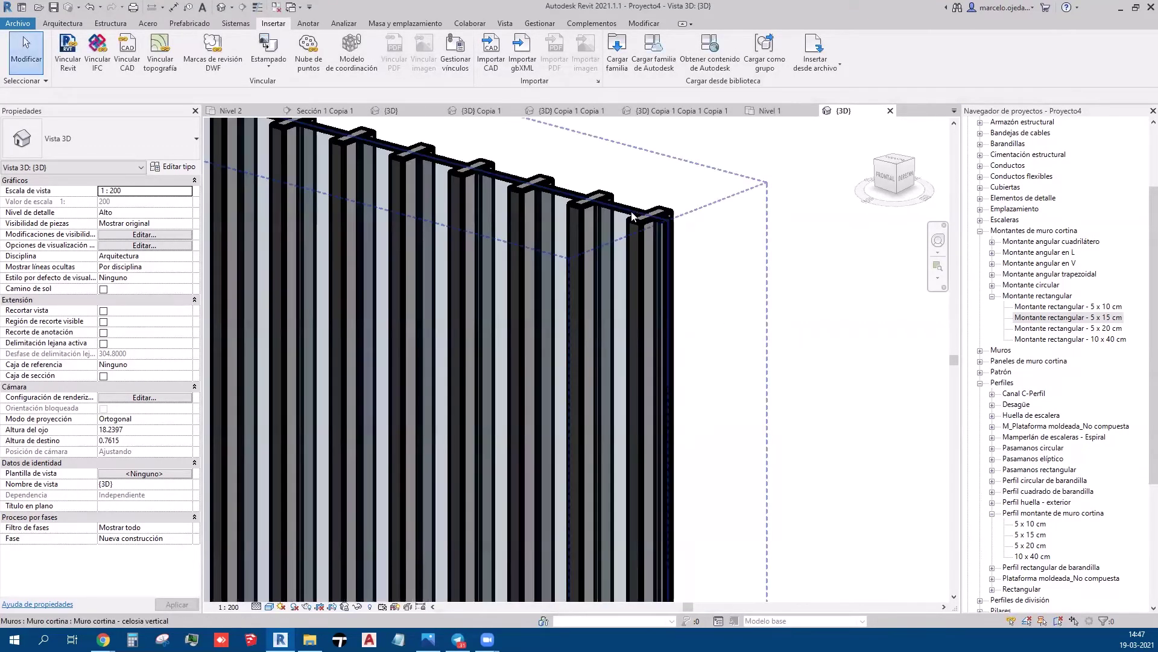
click(633, 214)
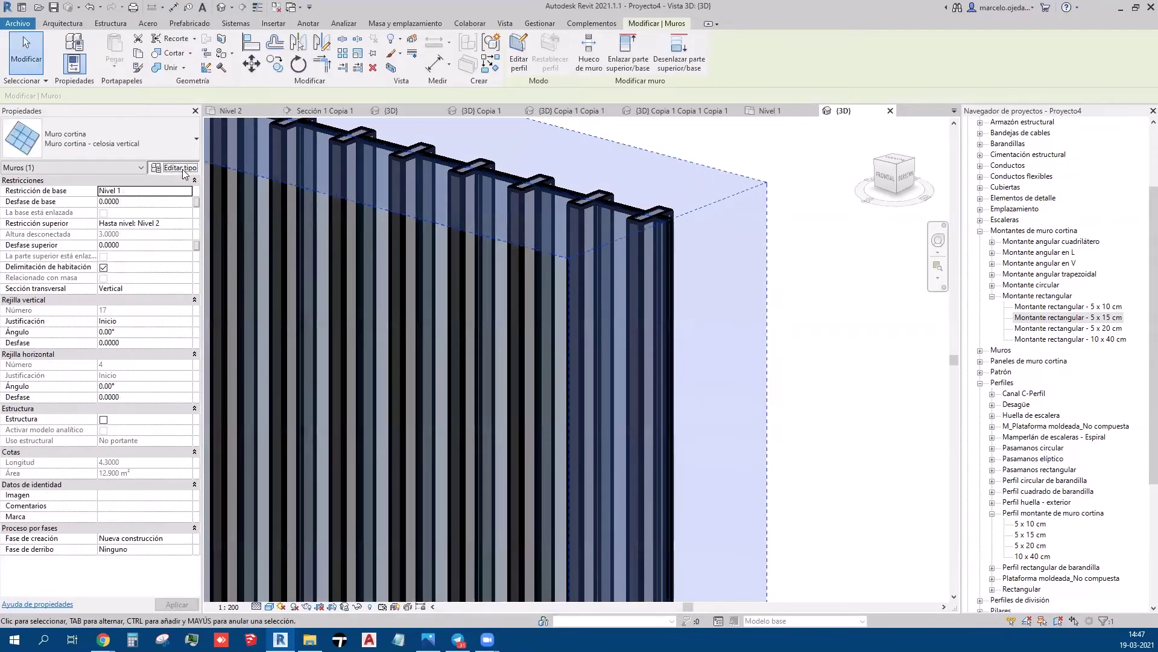
click(174, 166)
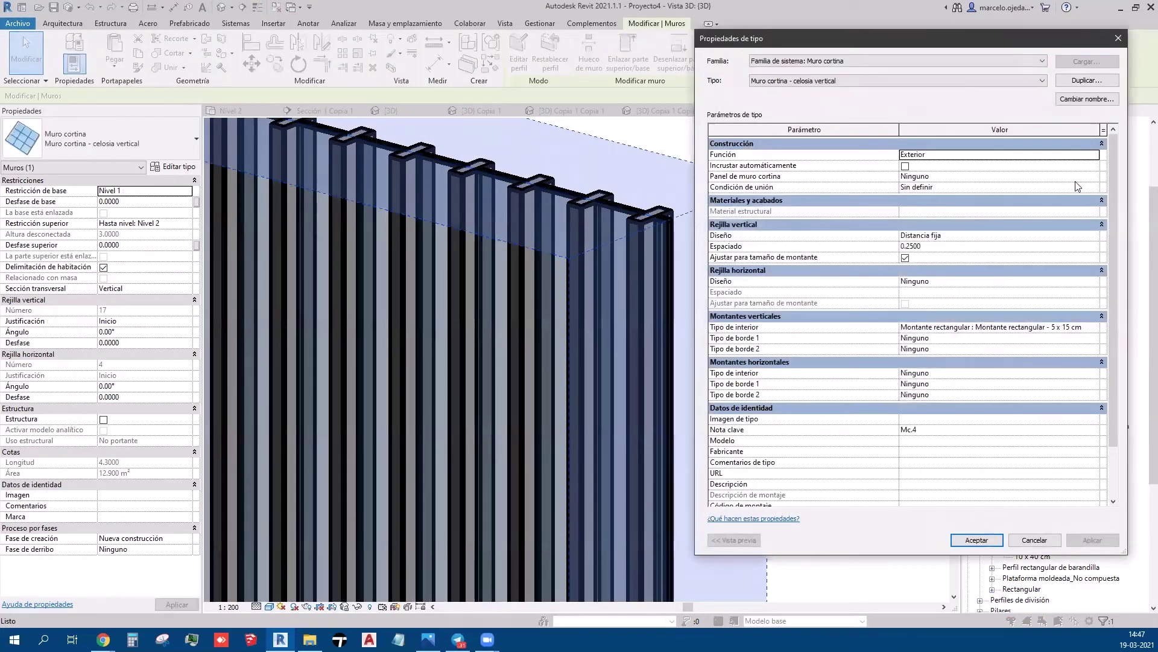
click(1092, 177)
scroll(1049, 196, down, 2)
scroll(1026, 205, down, 2)
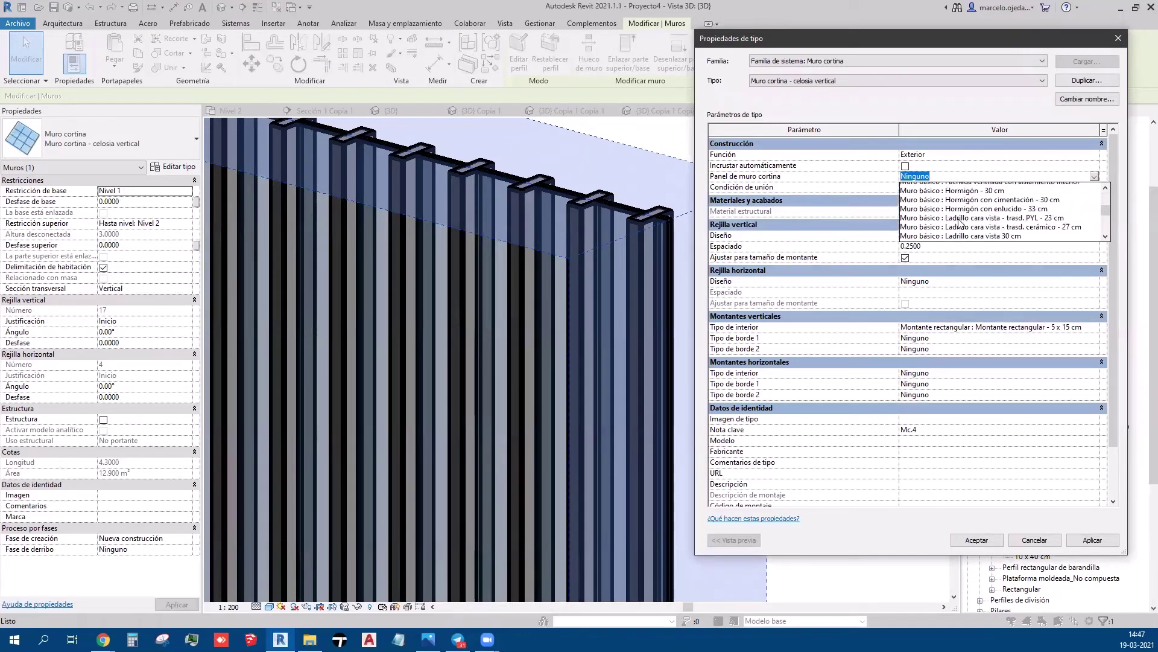
scroll(996, 214, down, 2)
scroll(965, 223, down, 2)
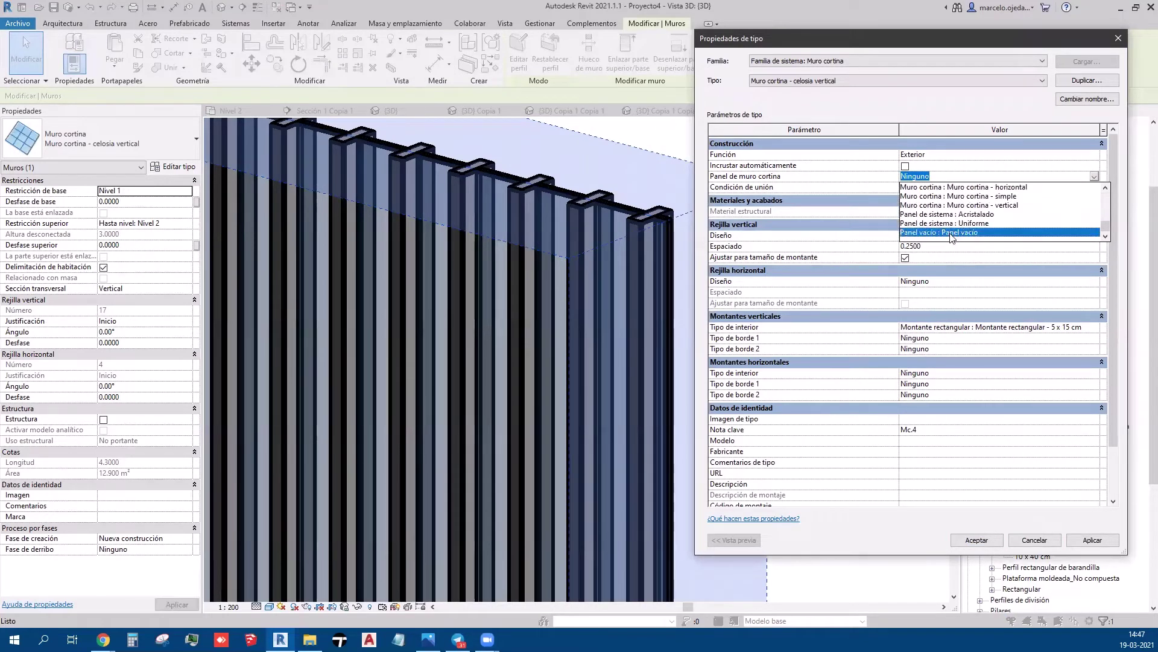
click(959, 237)
click(1083, 541)
click(995, 541)
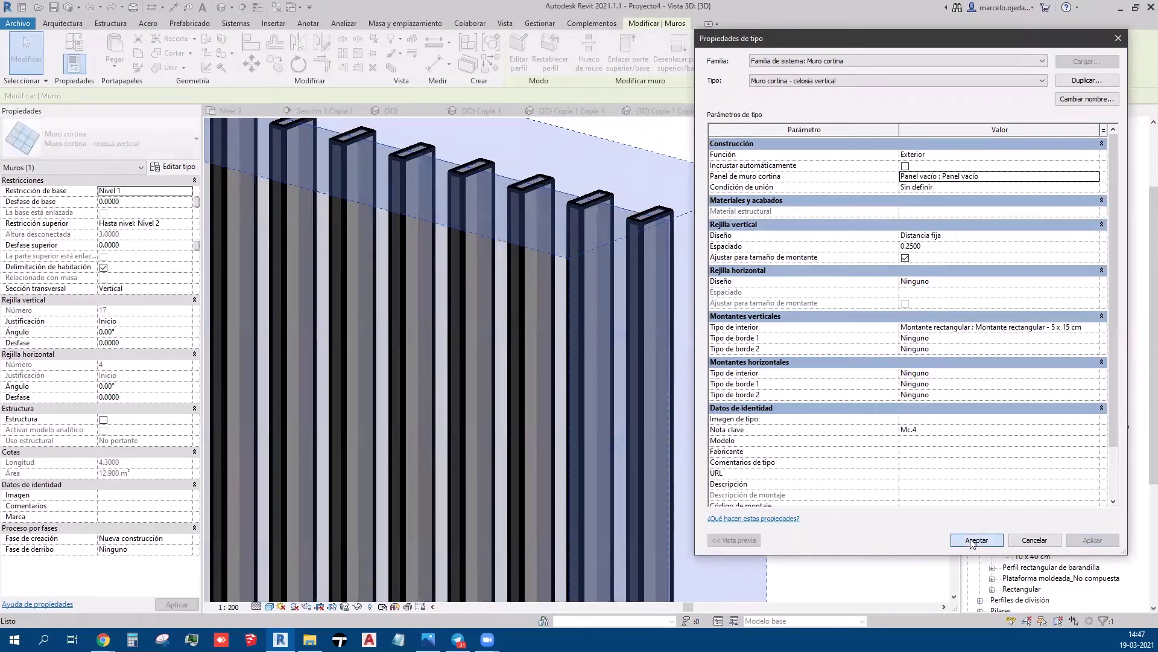
click(825, 401)
scroll(826, 401, down, 5)
middle_drag(822, 406, 754, 410)
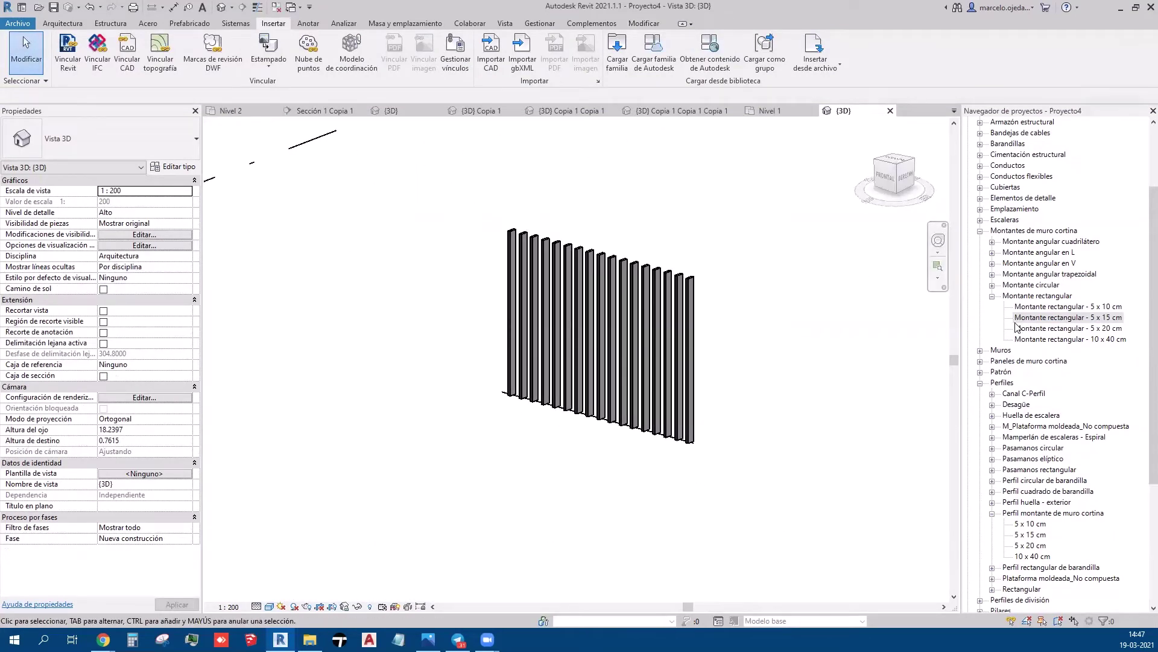
On the Nivel 1 plan, copy the louver wall a short distance behind itself
scroll(1006, 175, up, 3)
click(996, 134)
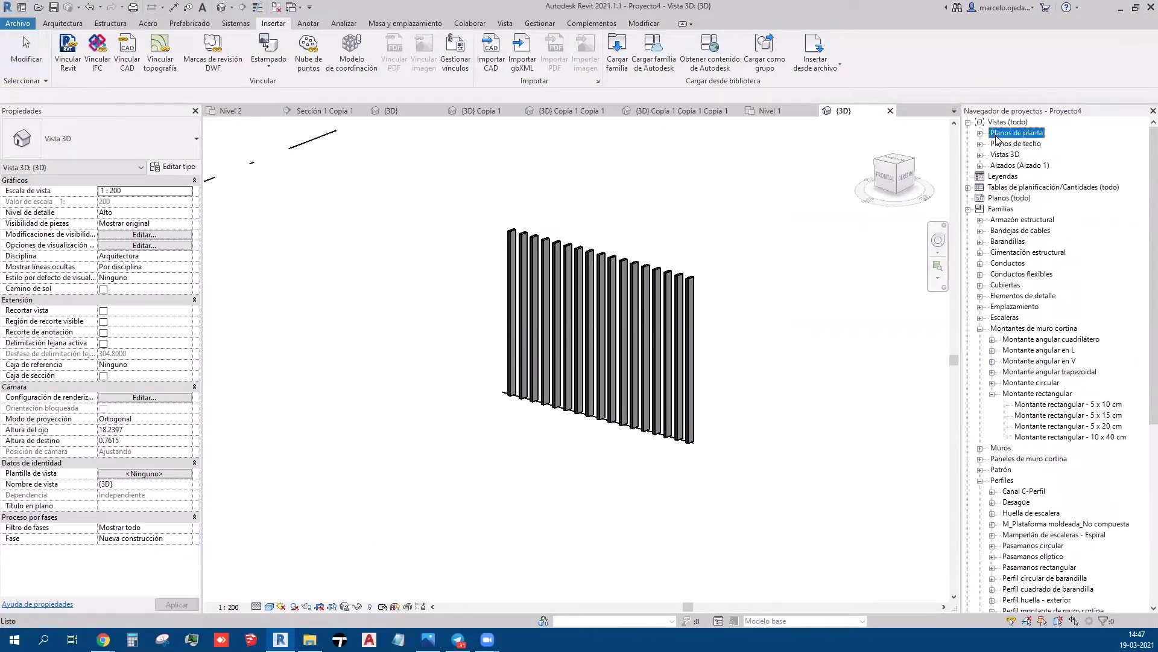
double_click(1010, 144)
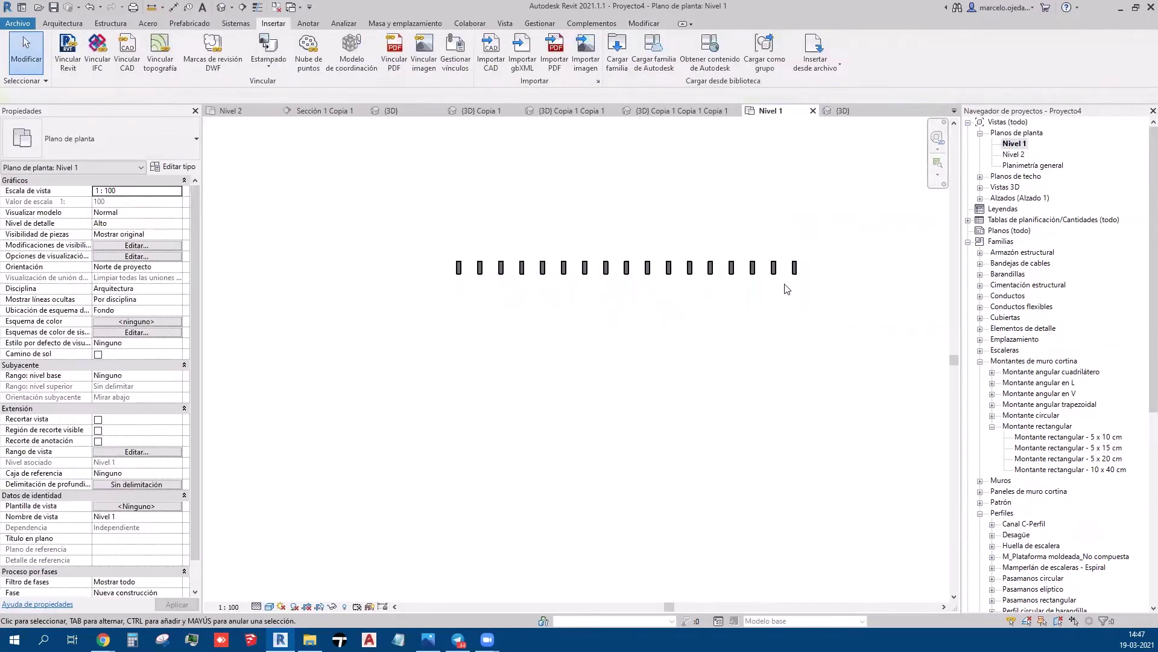
click(615, 267)
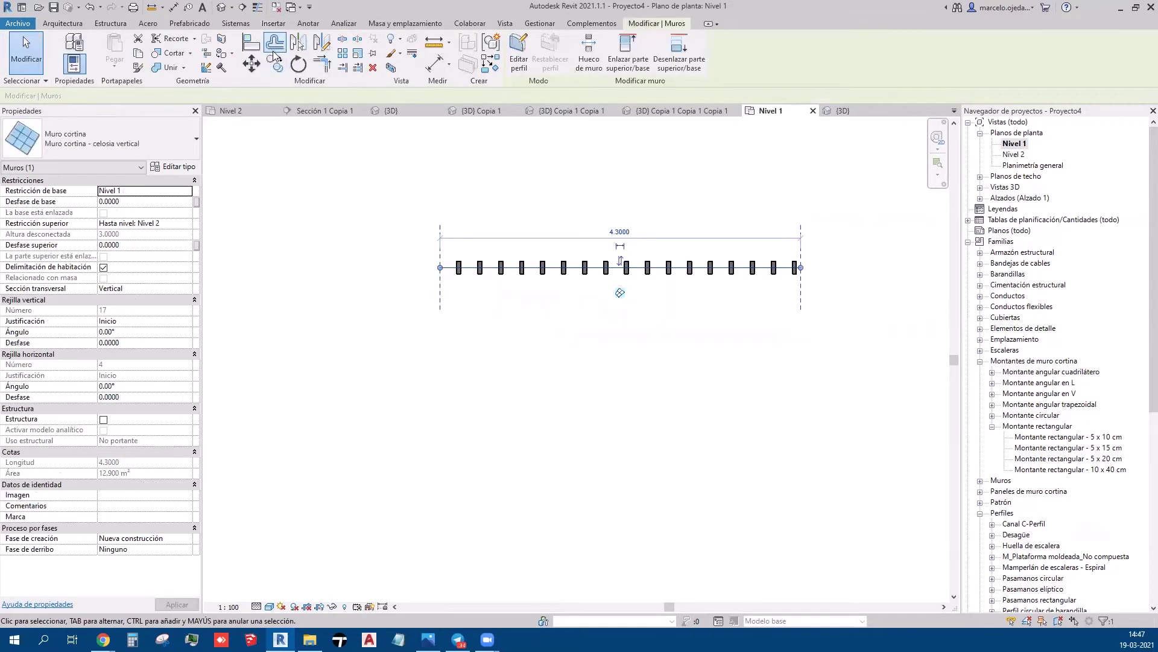
click(274, 60)
click(308, 313)
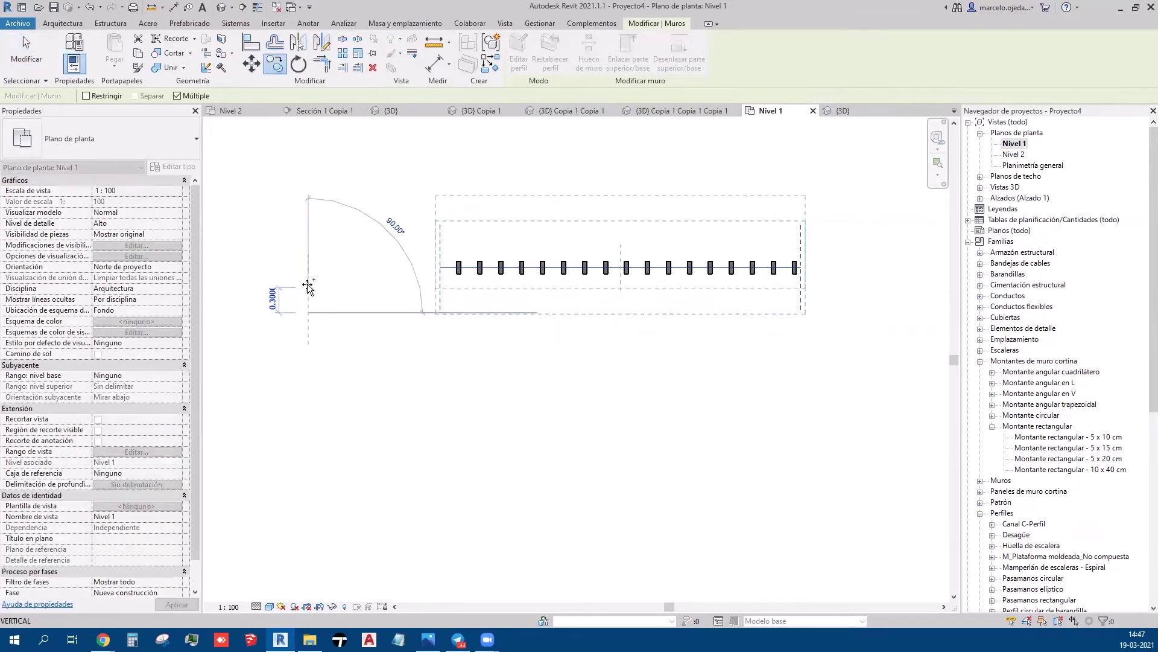
click(309, 287)
key(Escape)
key(Escape)
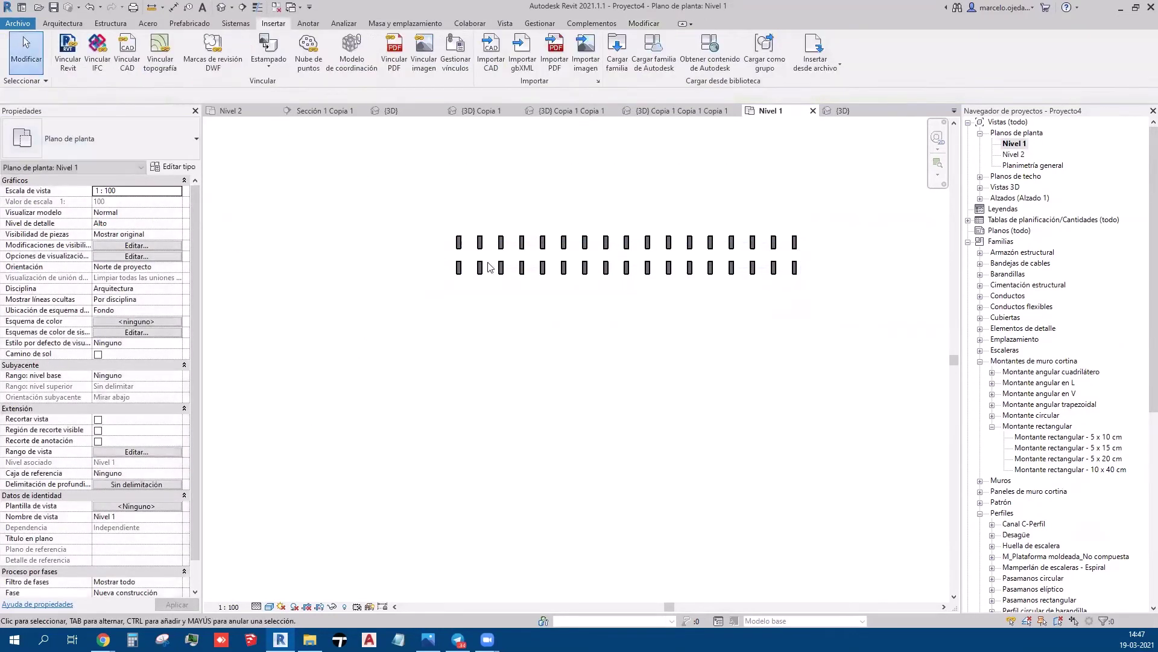
Change the copied wall to the Muro cortina - vertical type, accepting the mullion warning
click(537, 243)
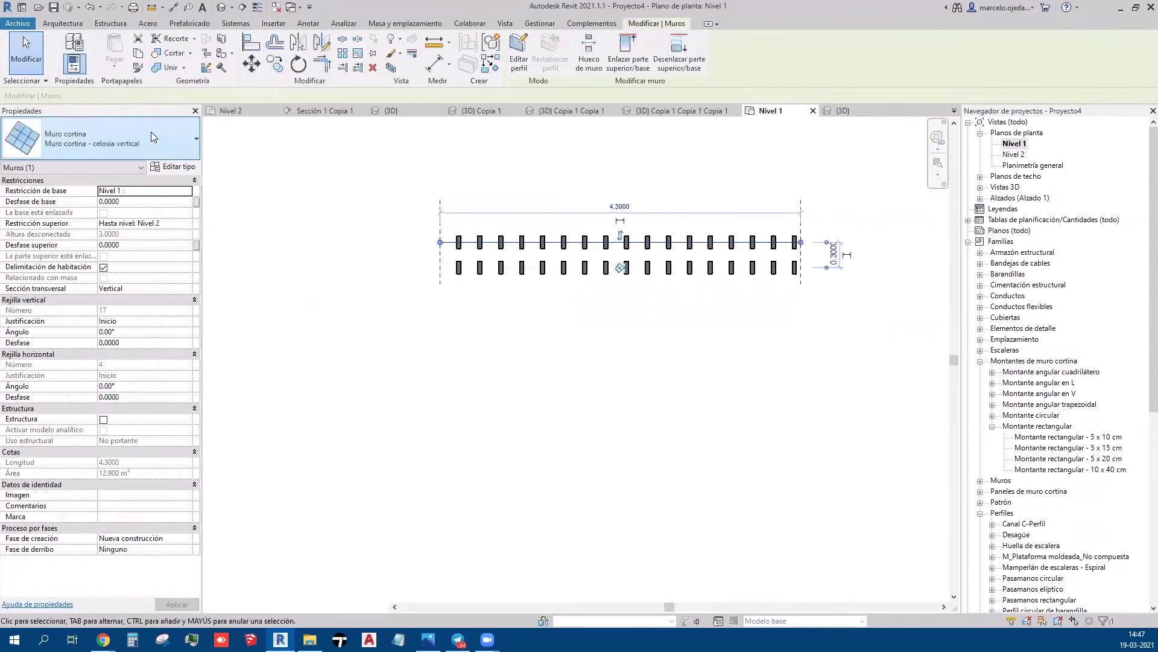
click(138, 139)
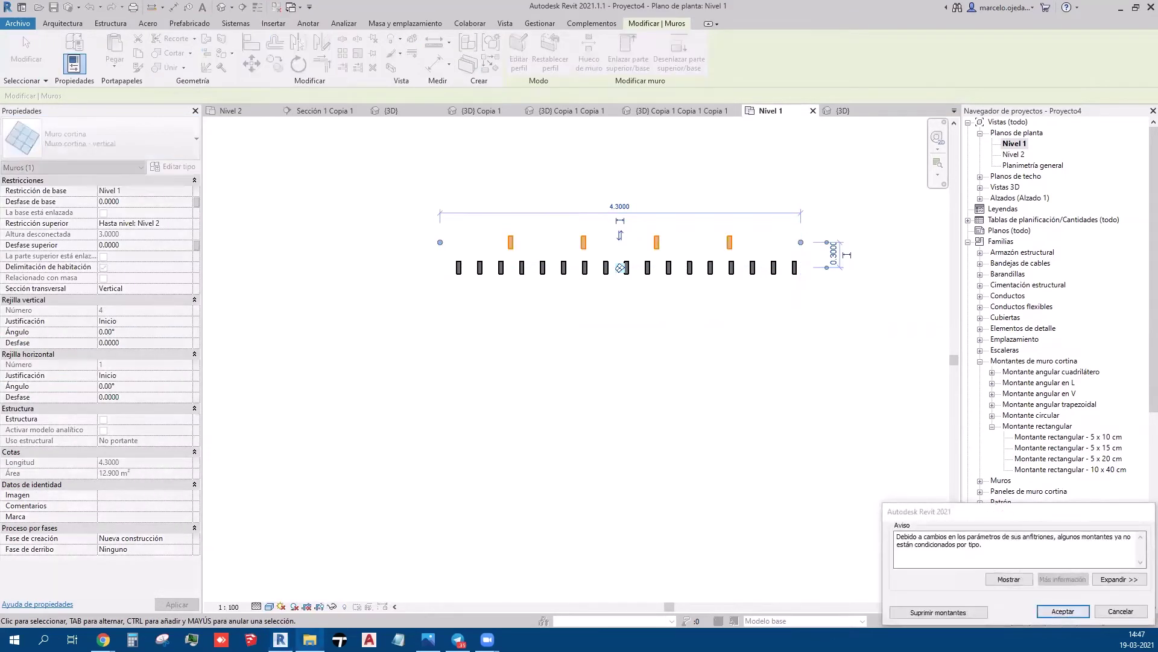
click(1095, 617)
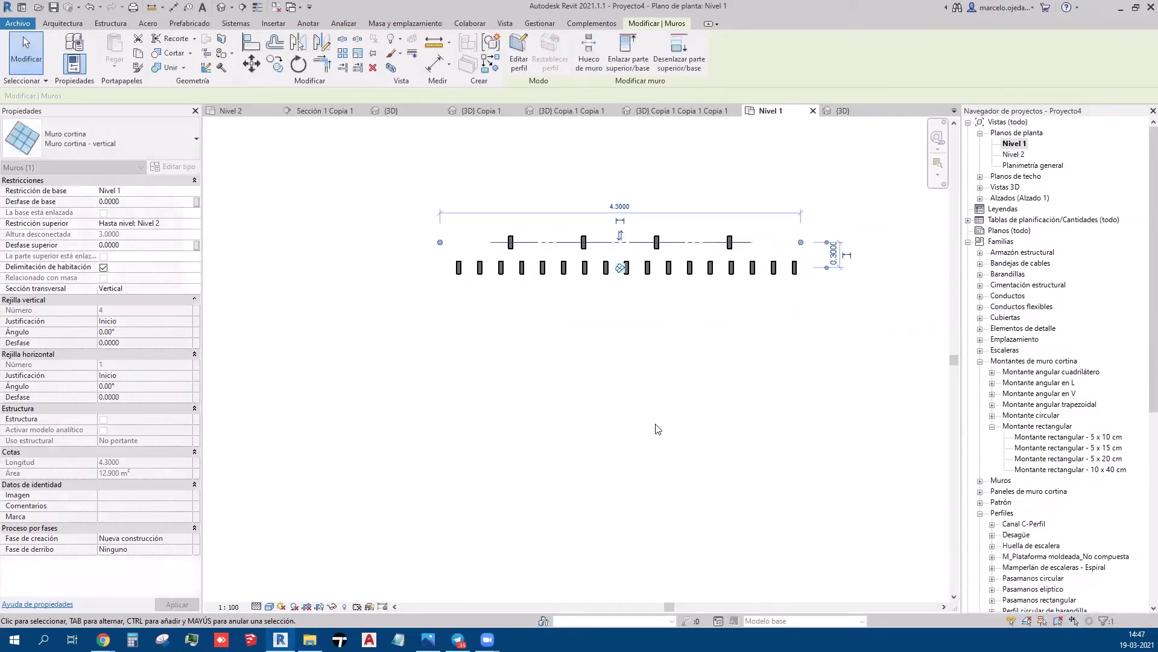
click(447, 269)
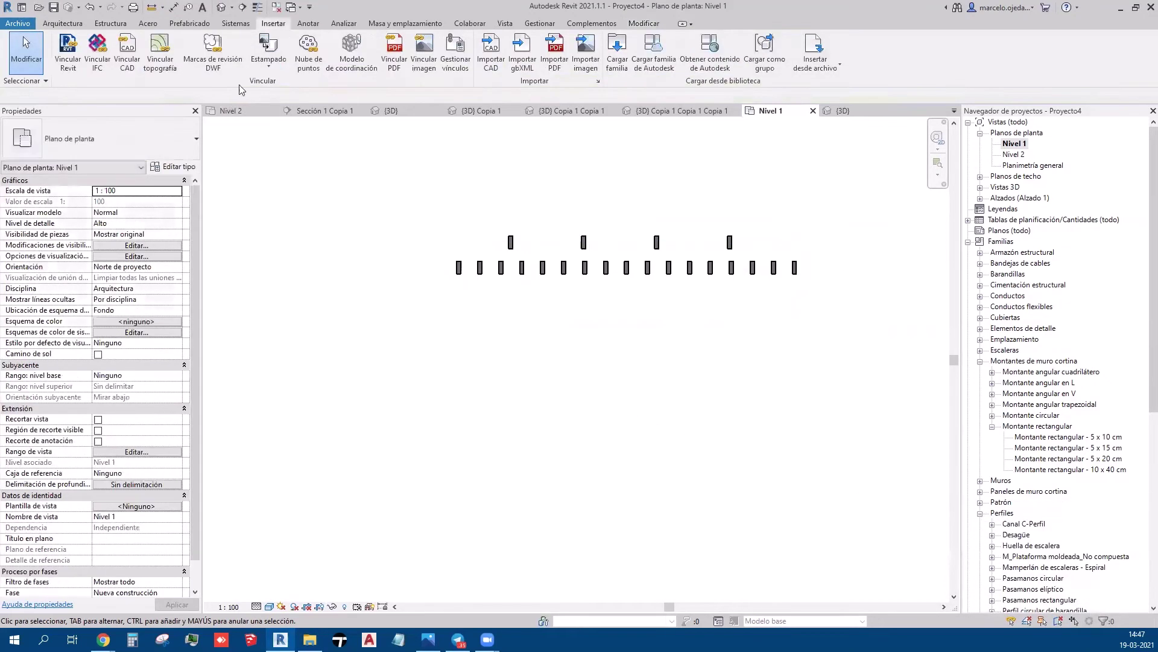
click(220, 8)
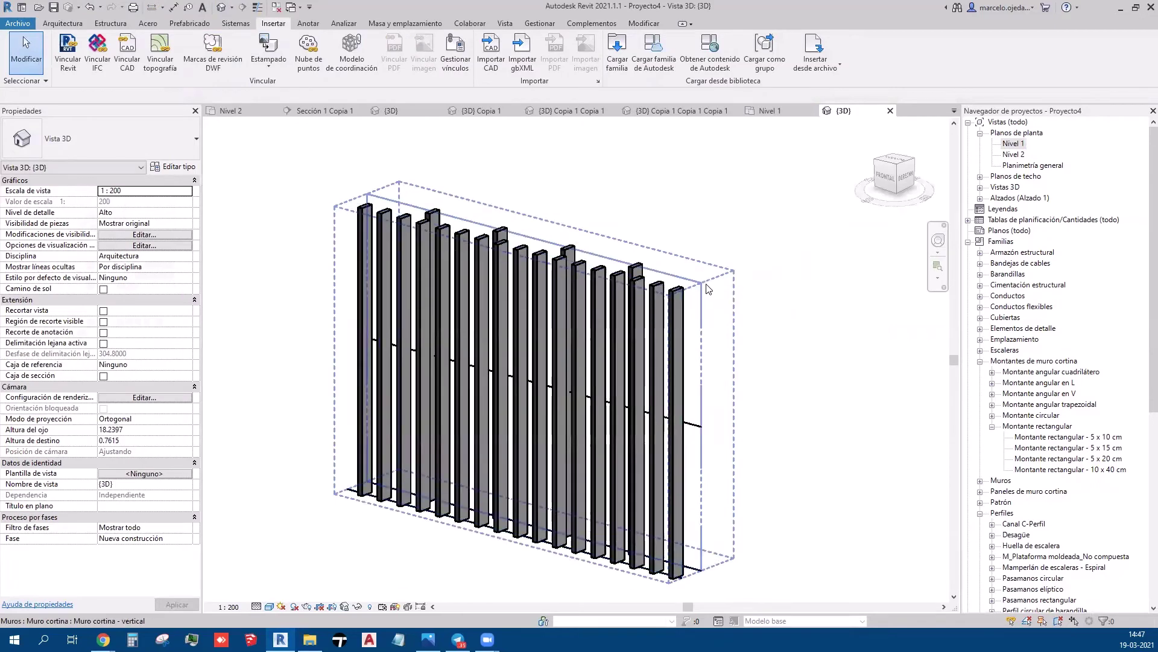
Set the rear wall type's curtain panel to Panel de sistema : Acristalado
middle_drag(707, 288, 604, 248)
click(517, 388)
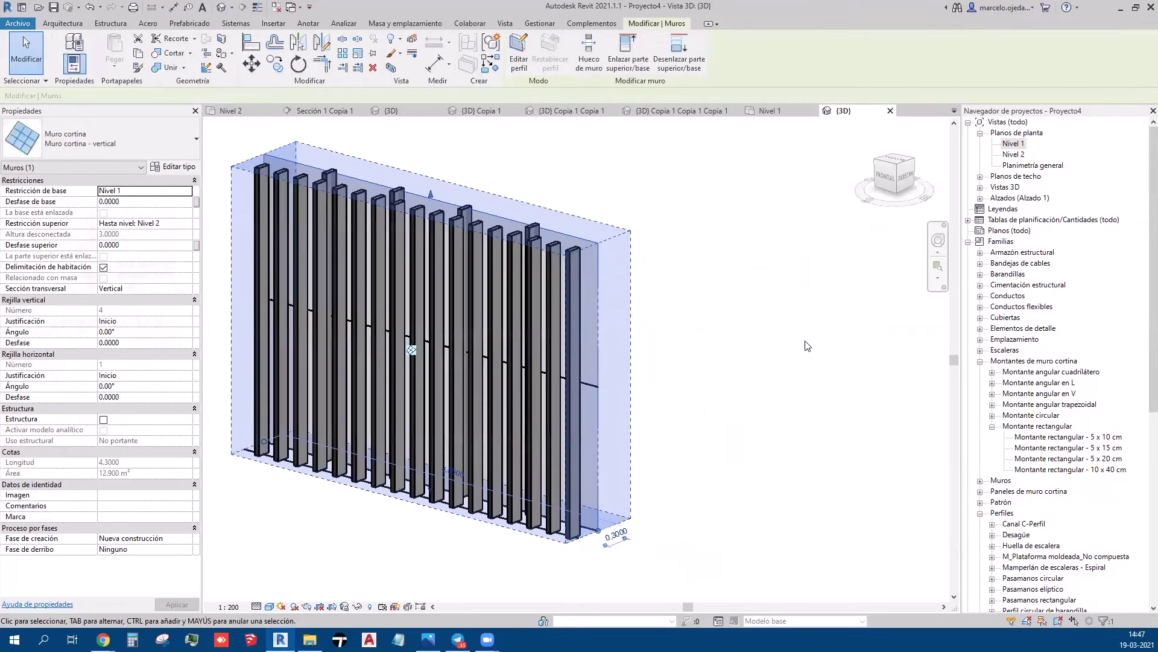
click(175, 166)
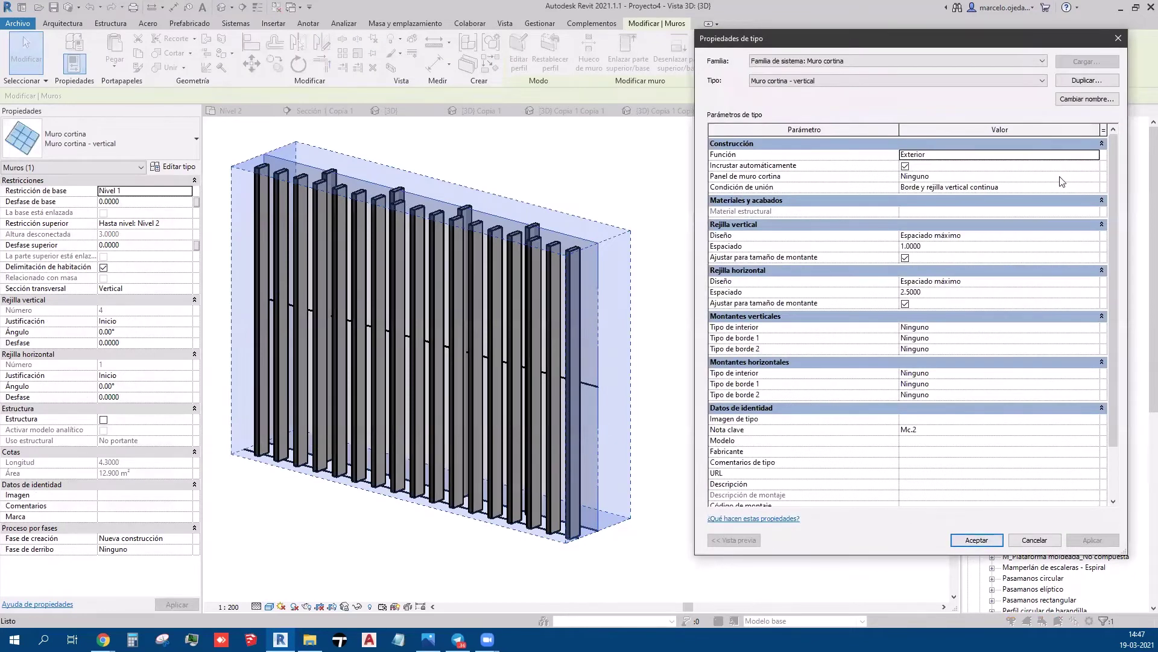
click(1096, 177)
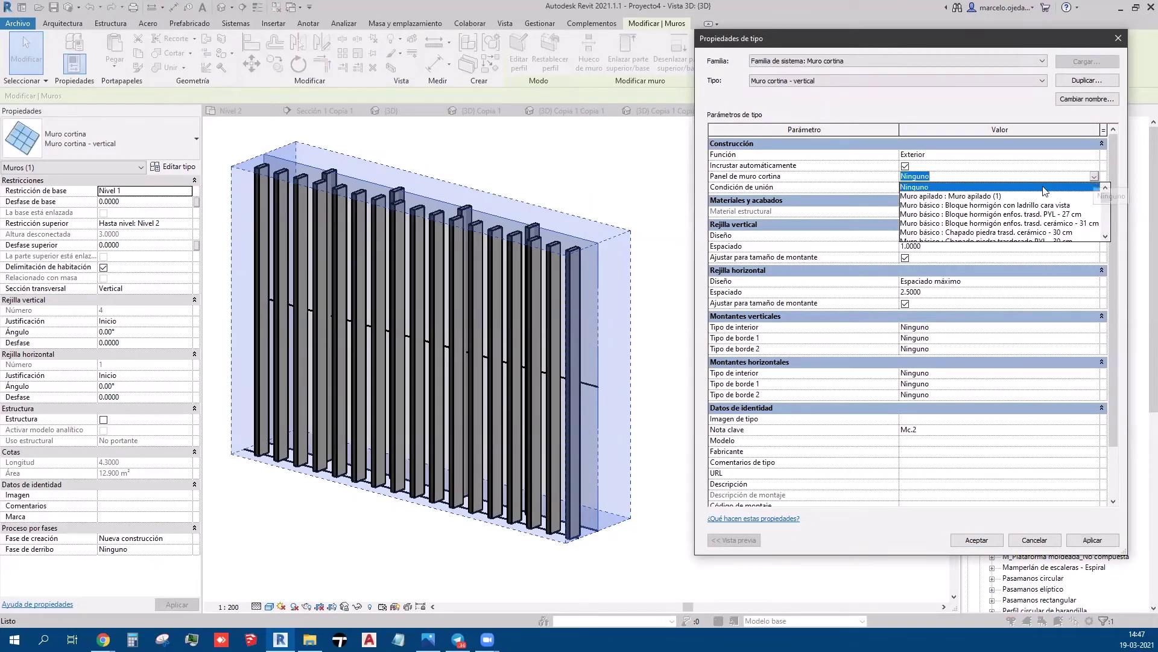
scroll(1038, 203, down, 3)
scroll(1022, 220, down, 3)
scroll(1008, 235, down, 3)
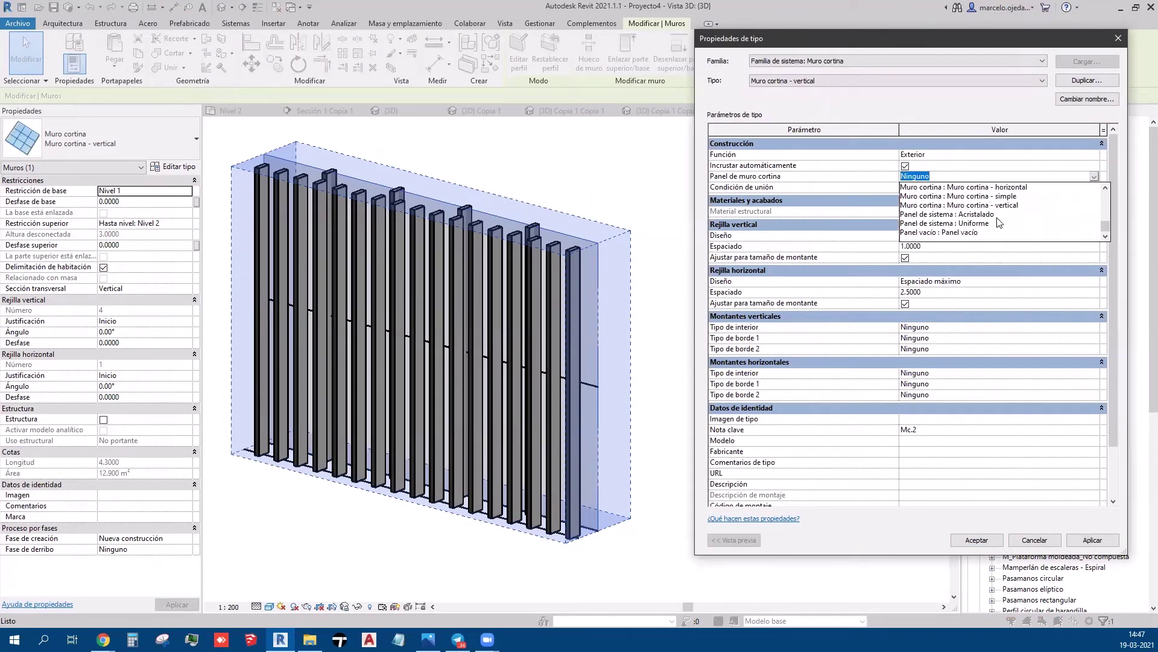
click(997, 215)
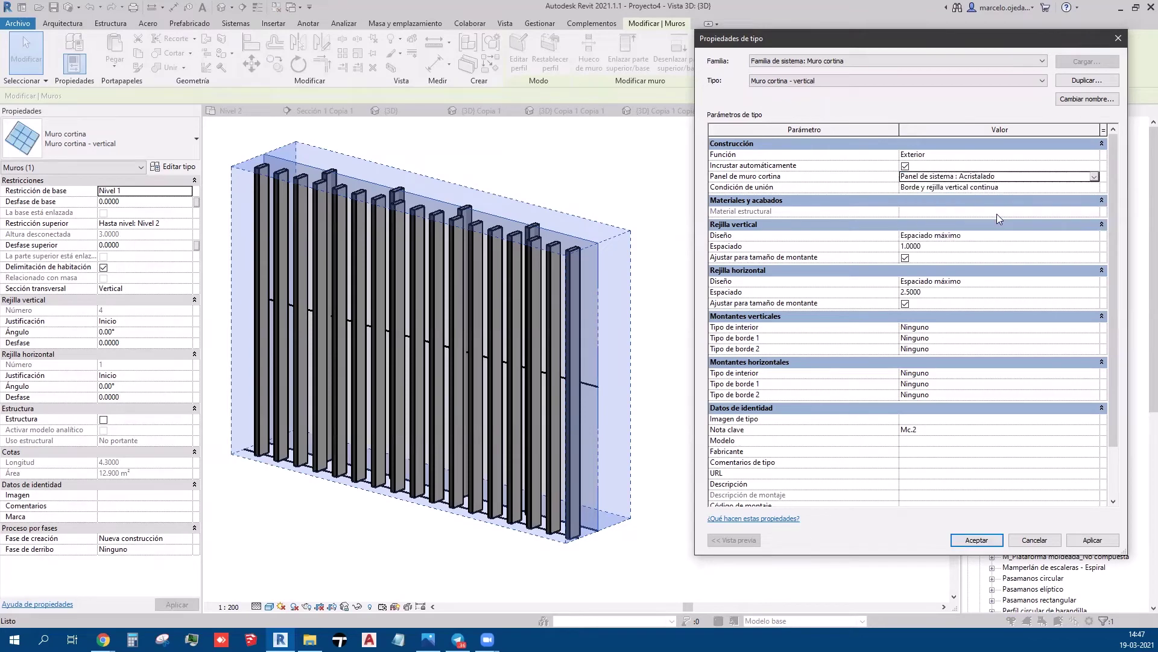
click(1091, 541)
click(978, 540)
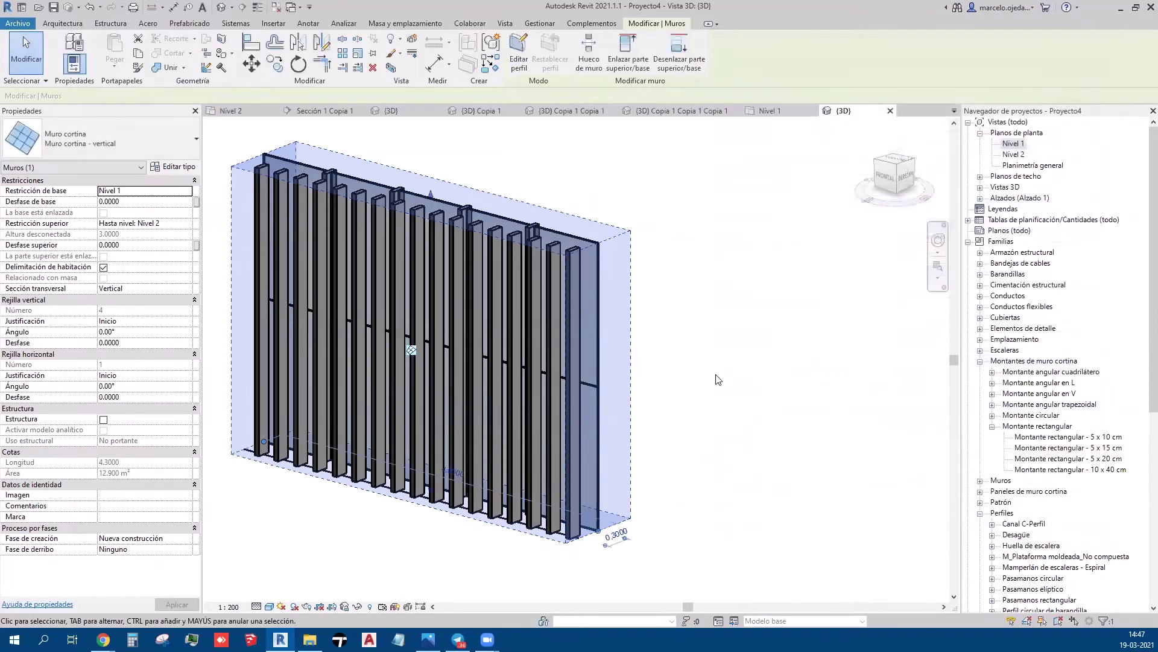
key(Escape)
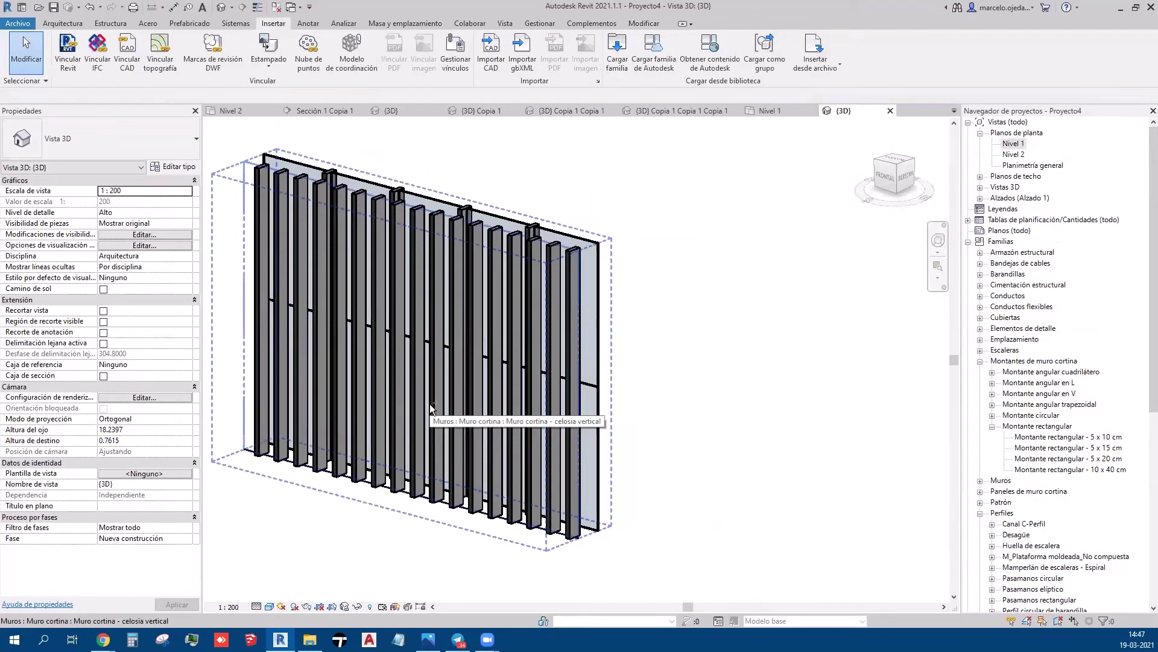
scroll(610, 435, down, 3)
scroll(492, 415, up, 3)
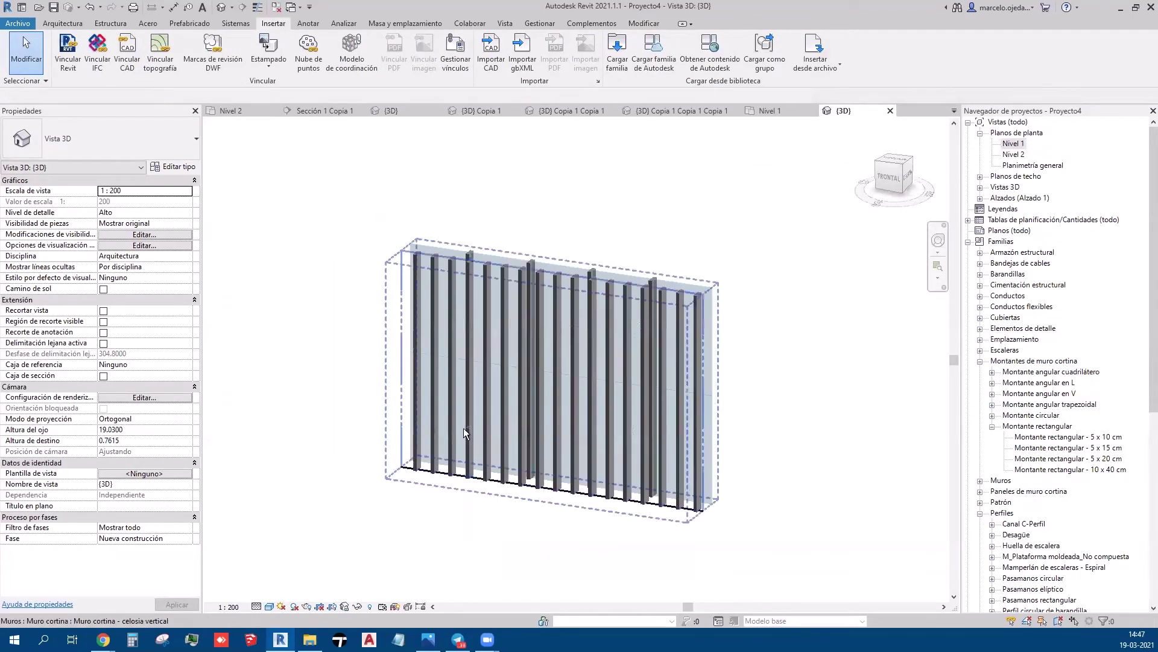
shift+middle_drag(464, 428, 651, 414)
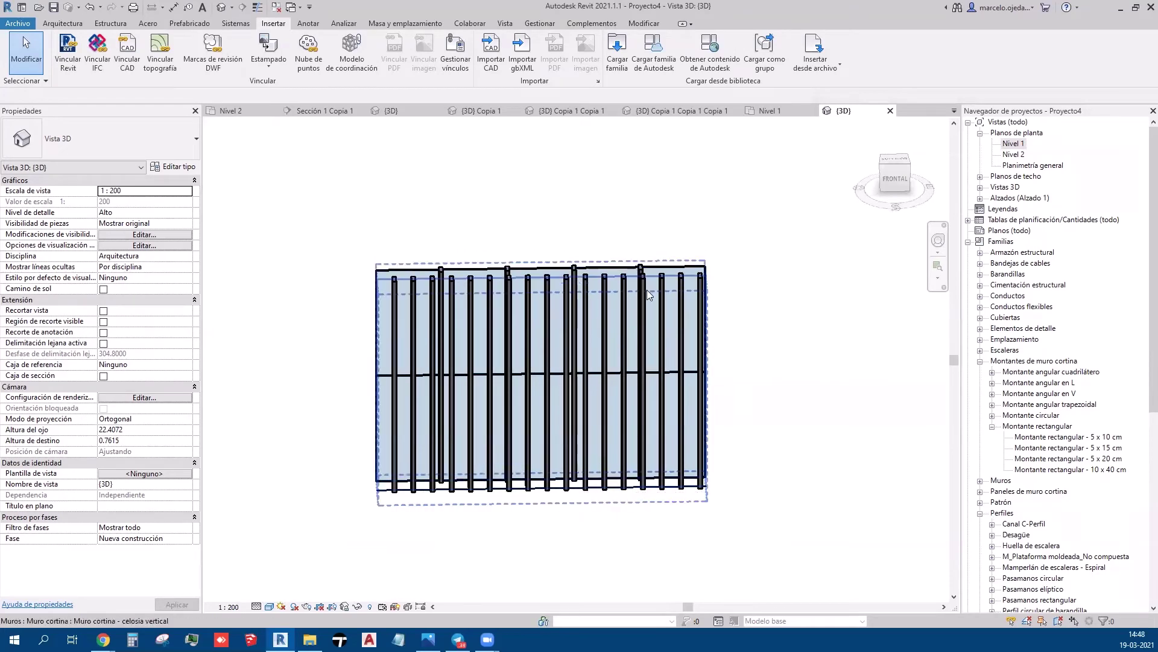
scroll(543, 280, up, 3)
scroll(543, 280, up, 3)
click(543, 279)
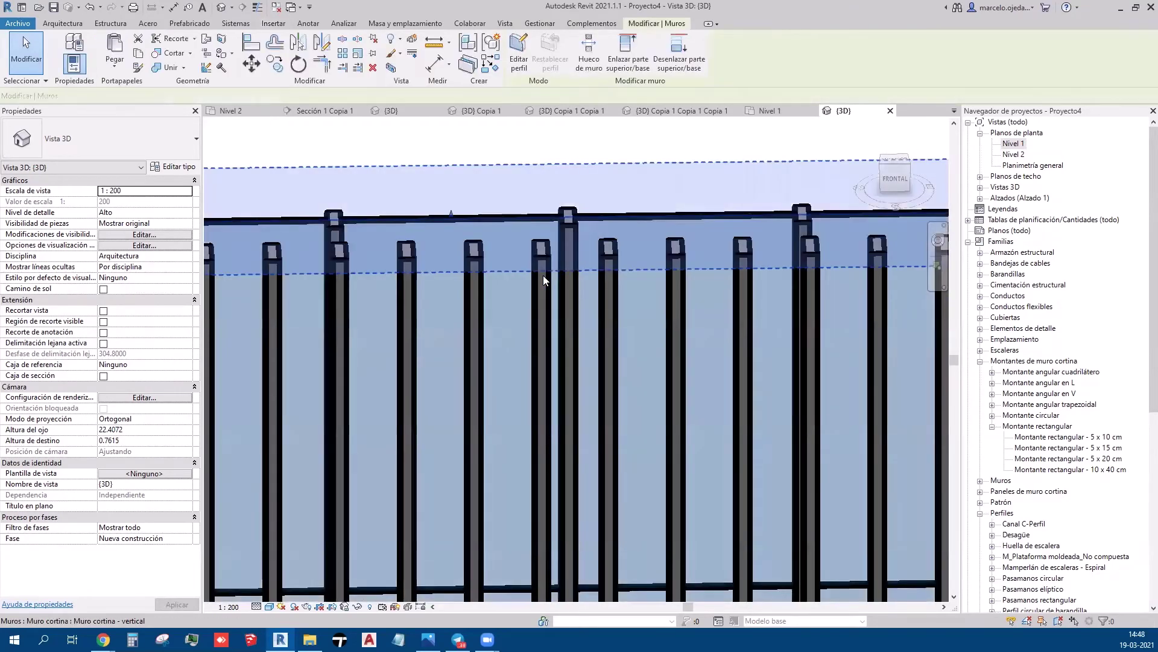
scroll(543, 283, down, 2)
scroll(552, 266, down, 2)
key(Escape)
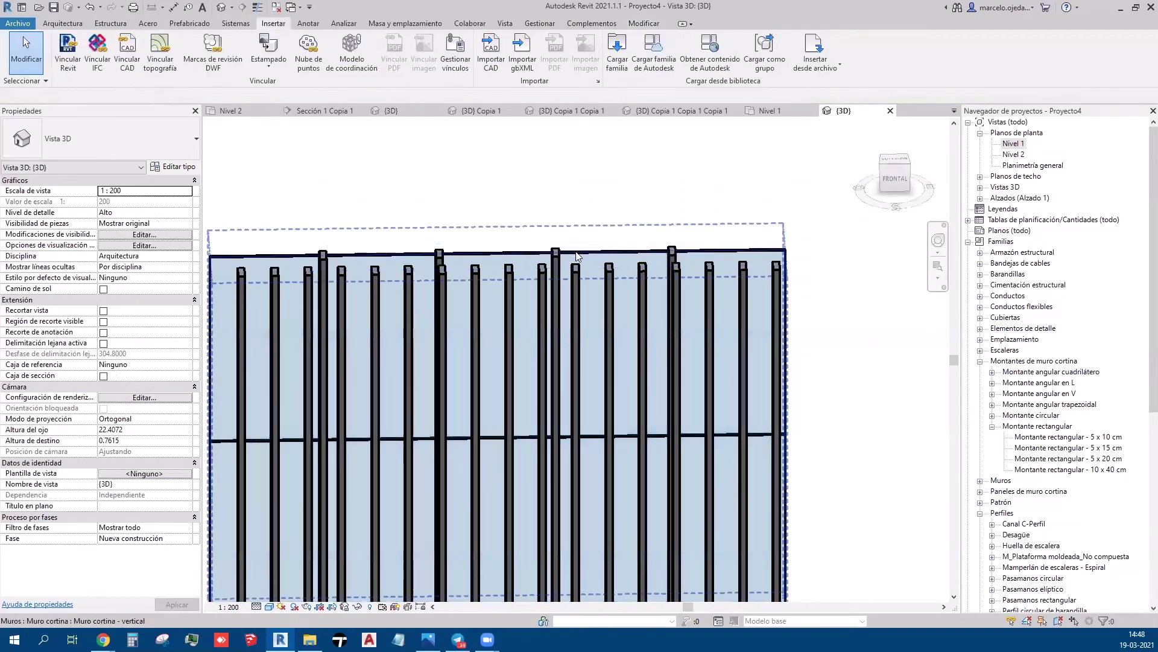
click(577, 257)
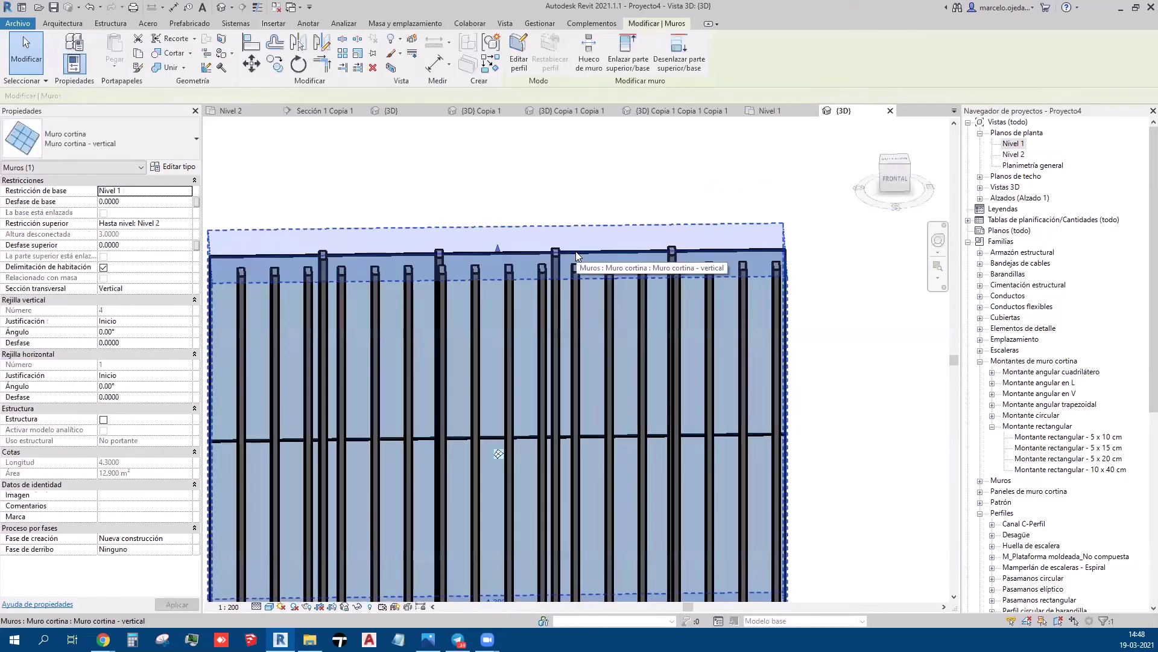
click(541, 296)
key(Escape)
scroll(753, 308, down, 3)
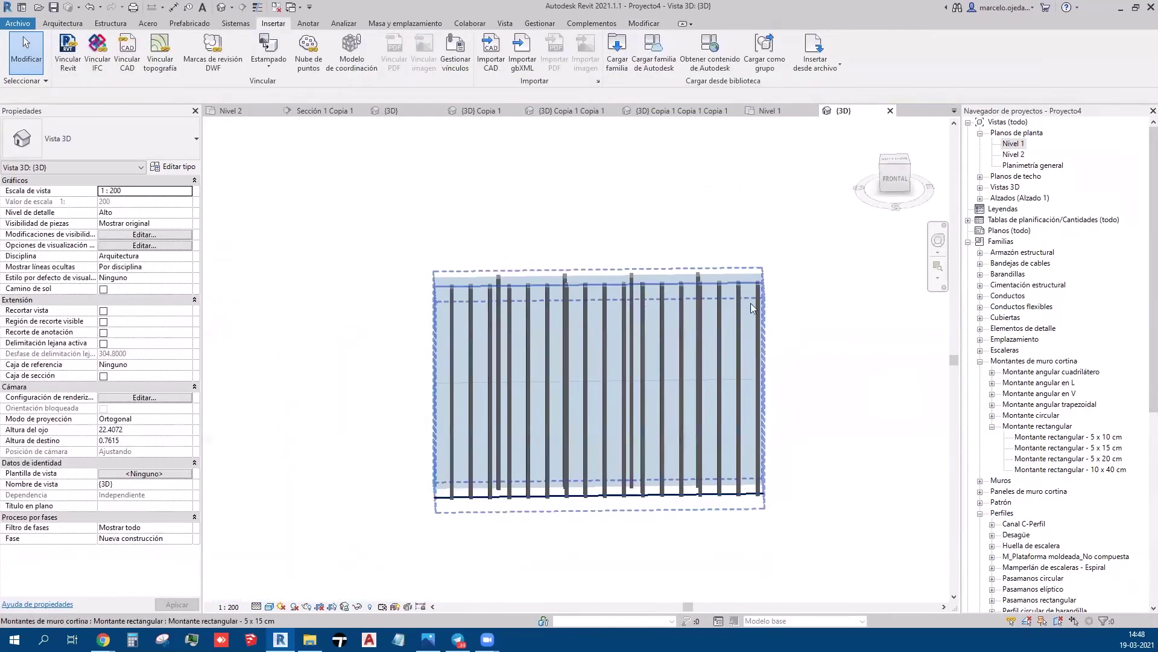
mouse_move(664, 265)
shift+middle_down()
mouse_move(668, 406)
mouse_move(599, 398)
mouse_move(632, 496)
shift+middle_up()
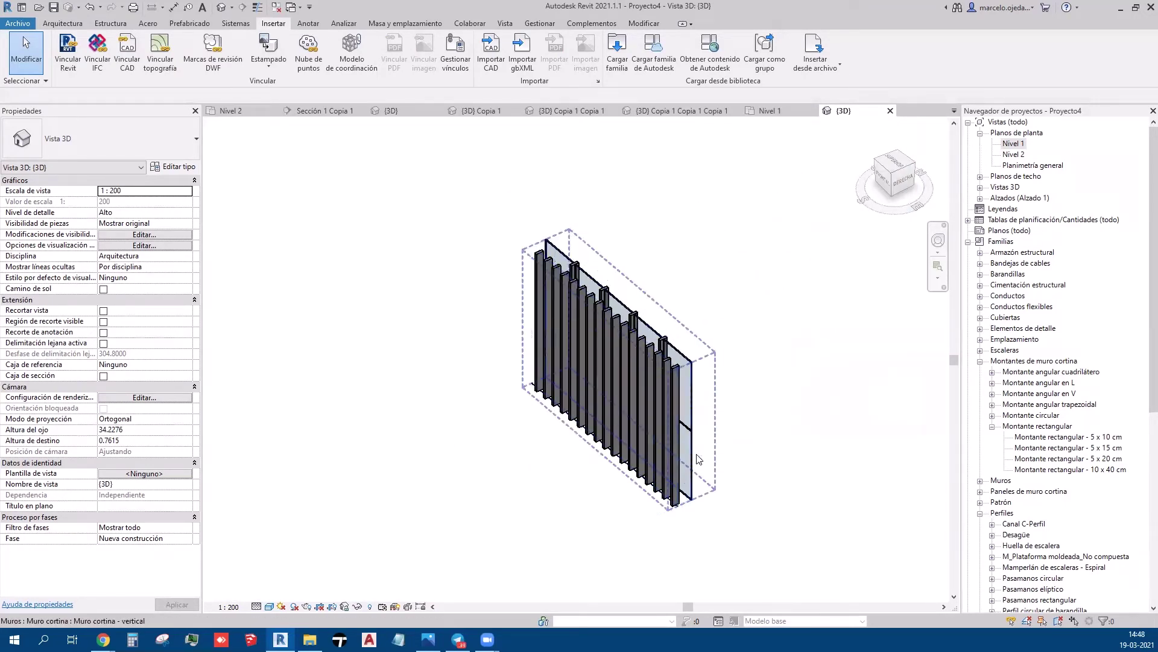
Copy the celosia vertical louver wall to a position beside the original assembly
click(717, 436)
key(ctrl+z)
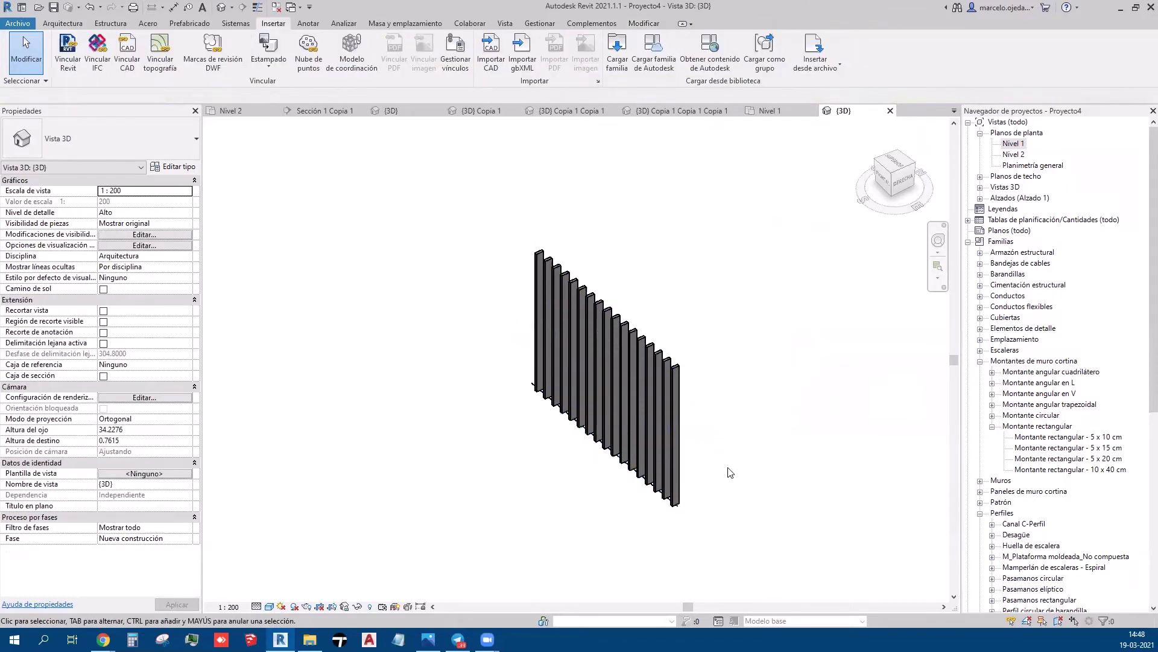
click(693, 507)
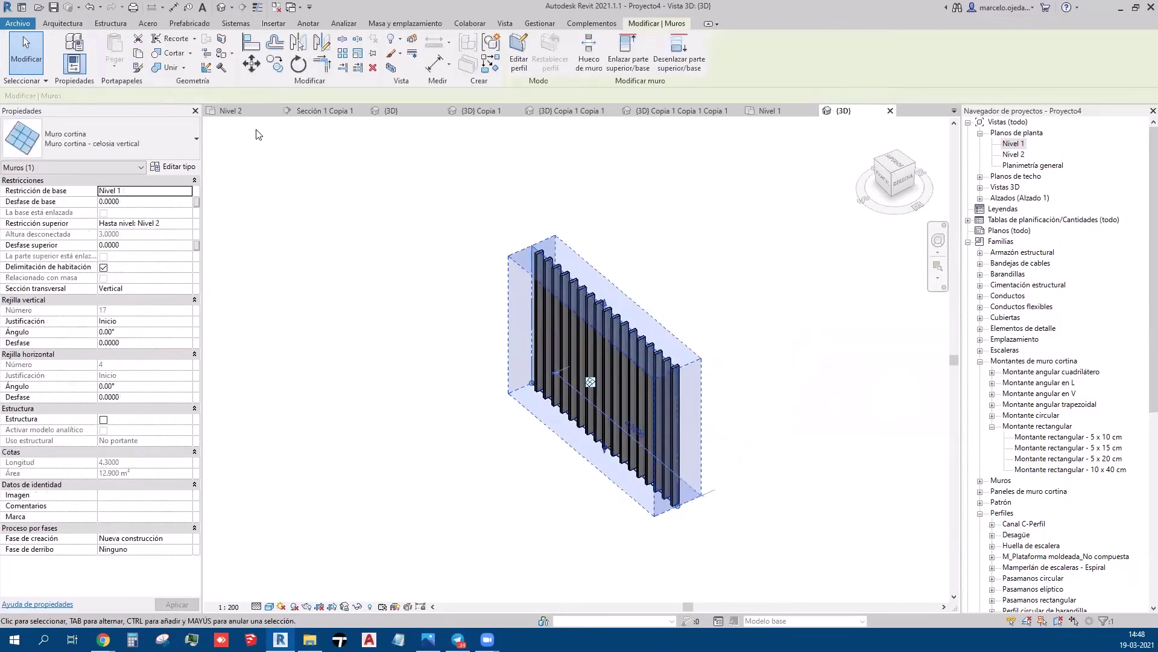
click(275, 63)
click(609, 526)
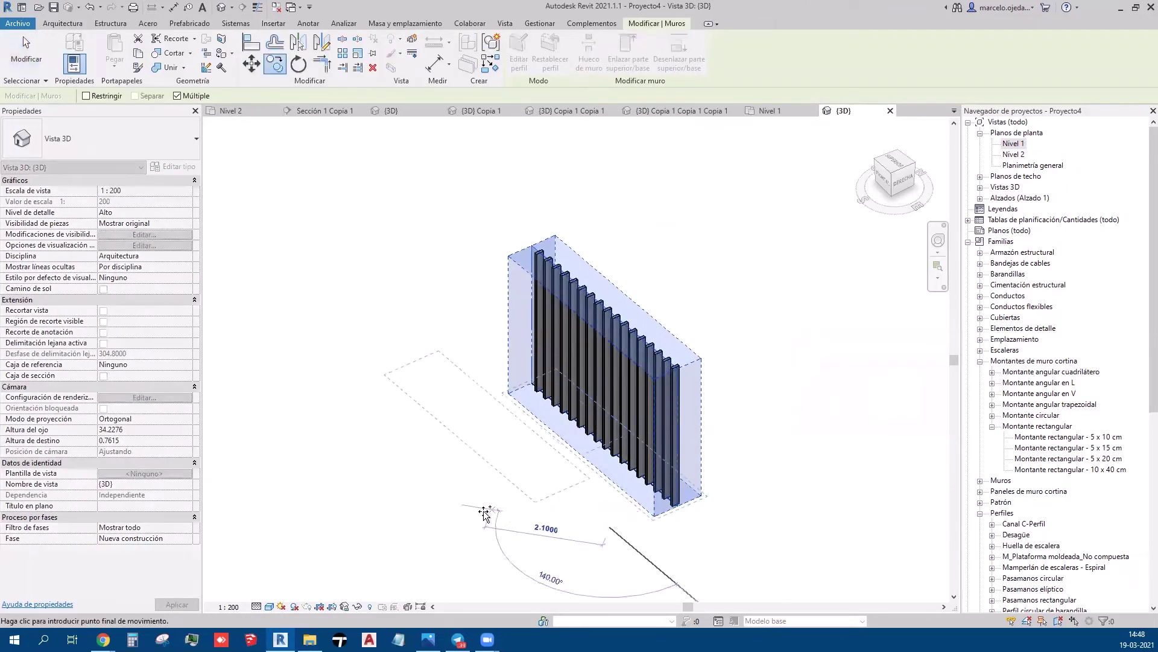
click(386, 371)
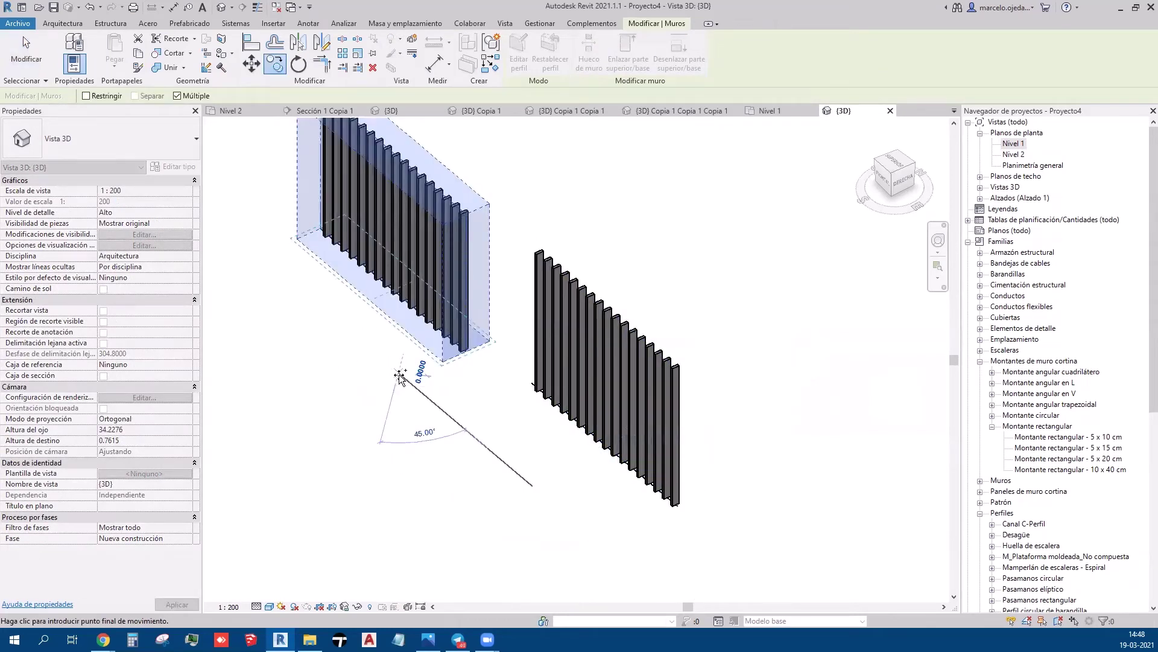
key(Escape)
middle_drag(403, 405, 506, 541)
click(537, 438)
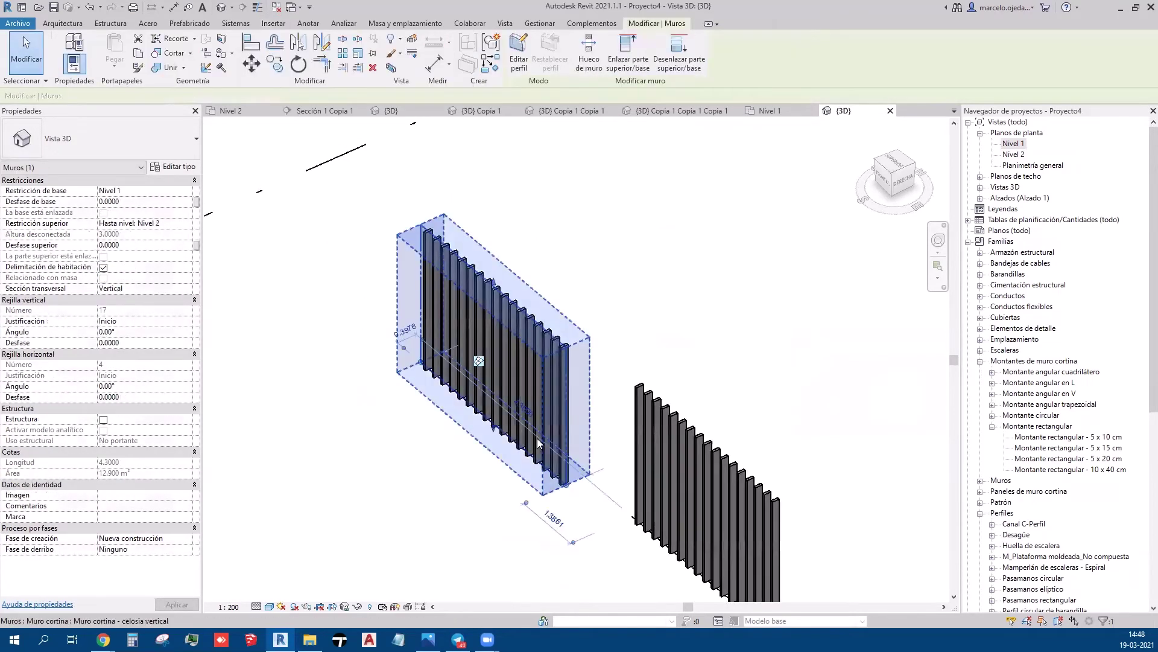
Duplicate the copied wall's type as 'Muro cortina - celosia vertical con vidrio'
click(174, 167)
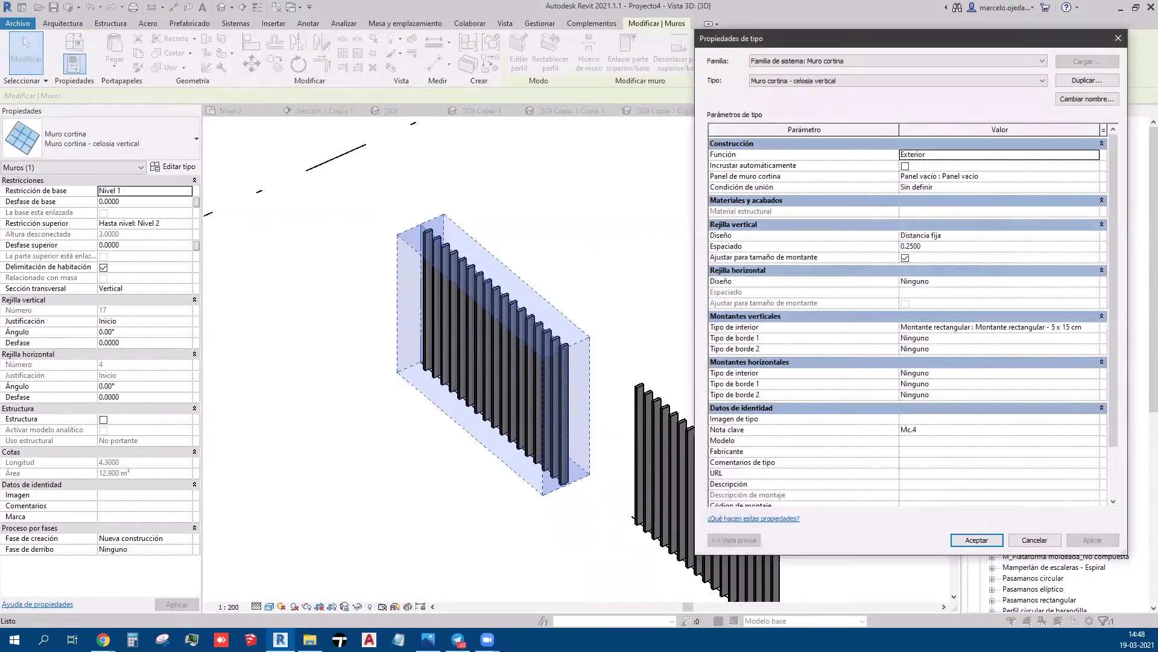
click(1079, 100)
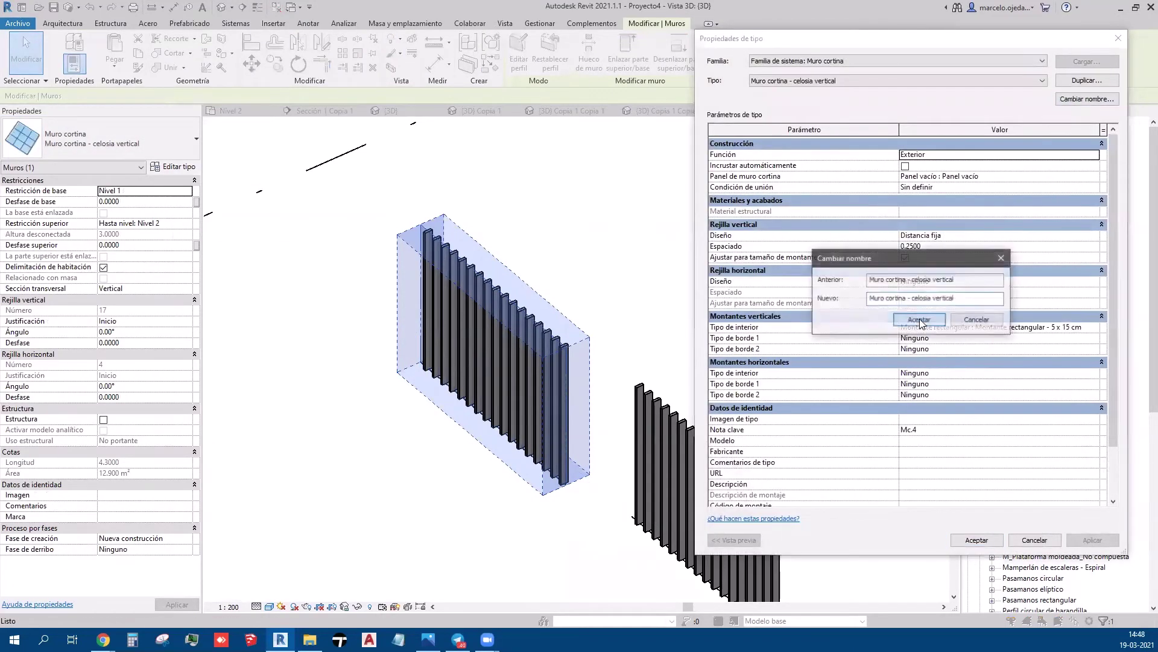
click(977, 321)
click(1080, 82)
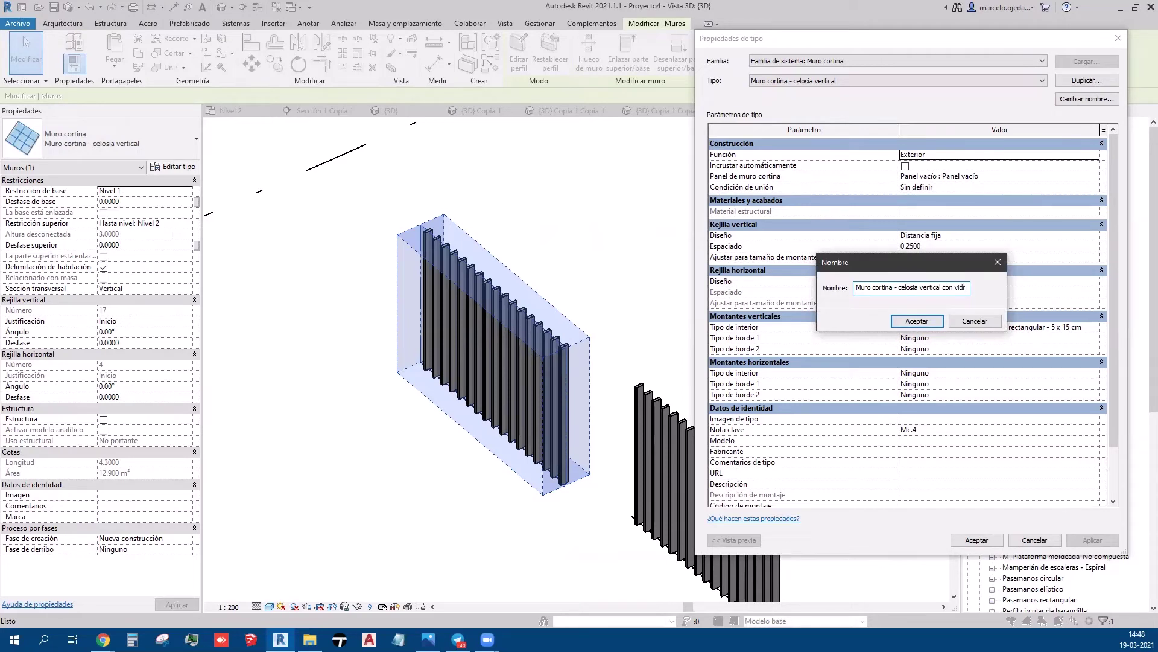
key(Return)
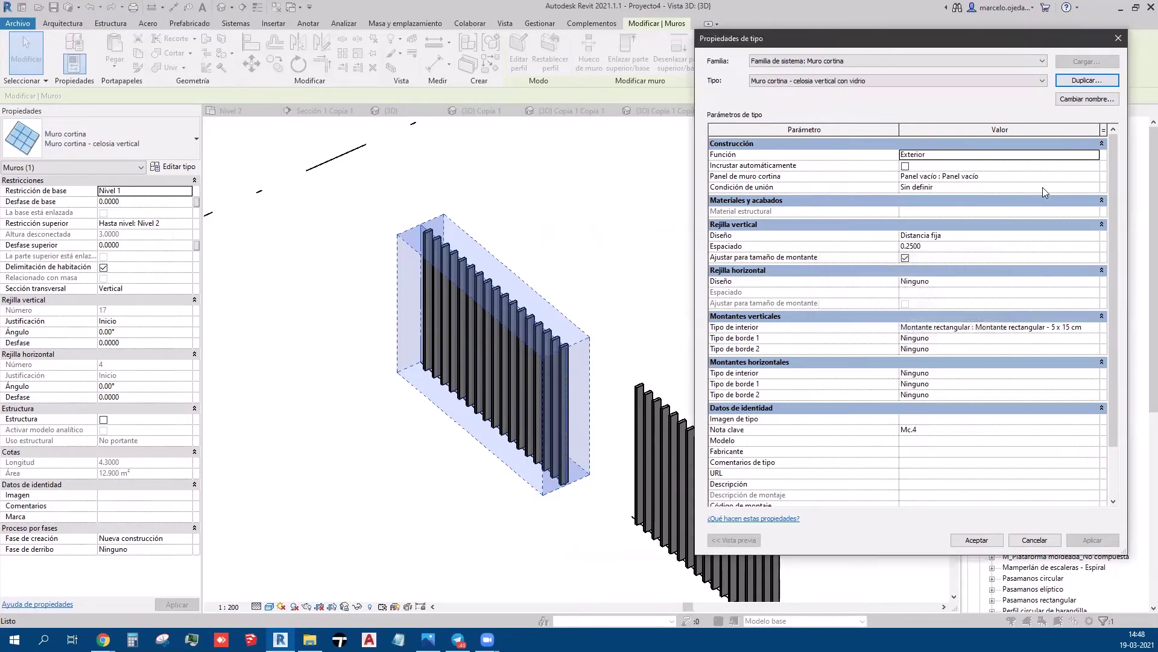
Give the new type Glazed curtain panels and a vertical grid spacing of 1.5
click(1087, 180)
click(1093, 176)
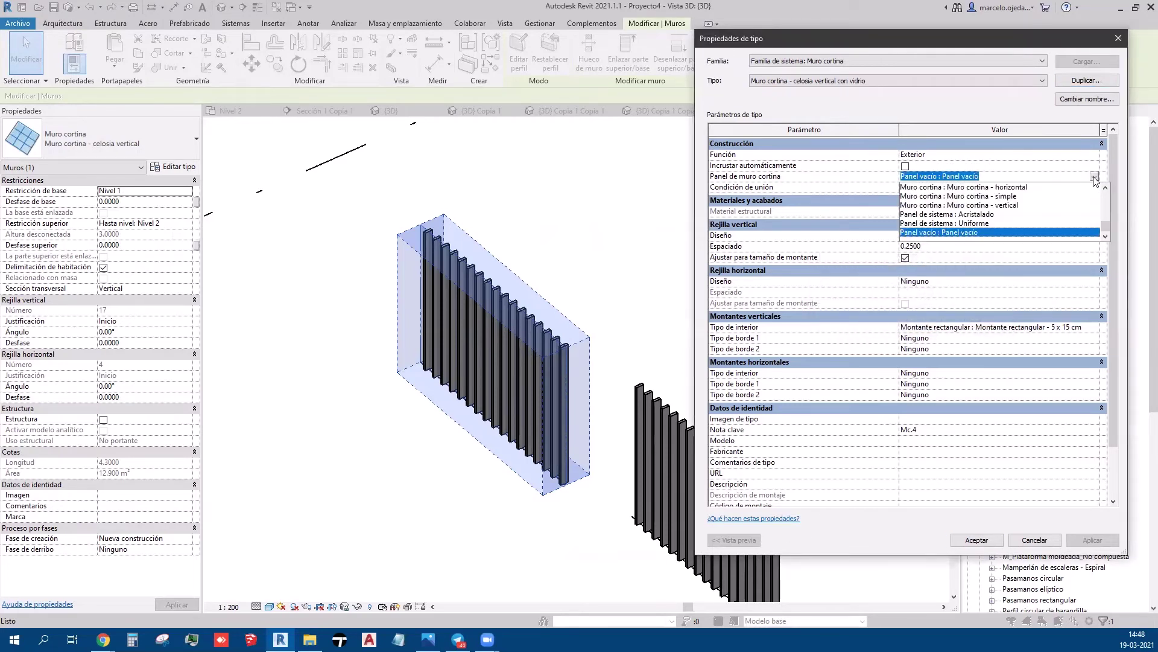
click(985, 214)
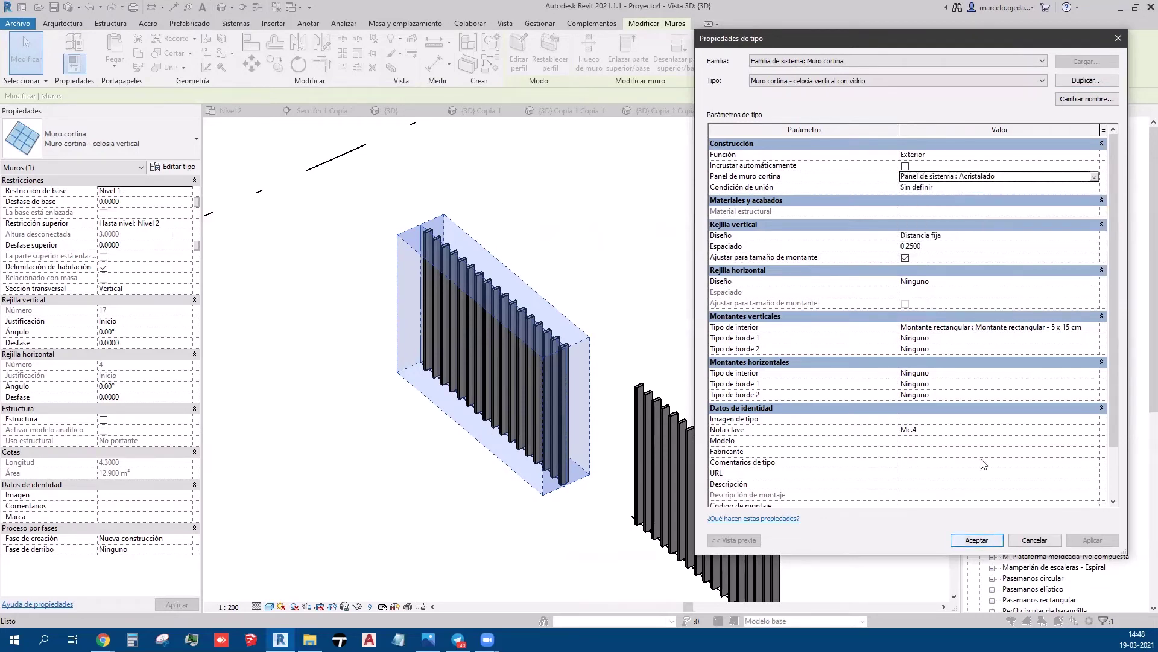
click(961, 246)
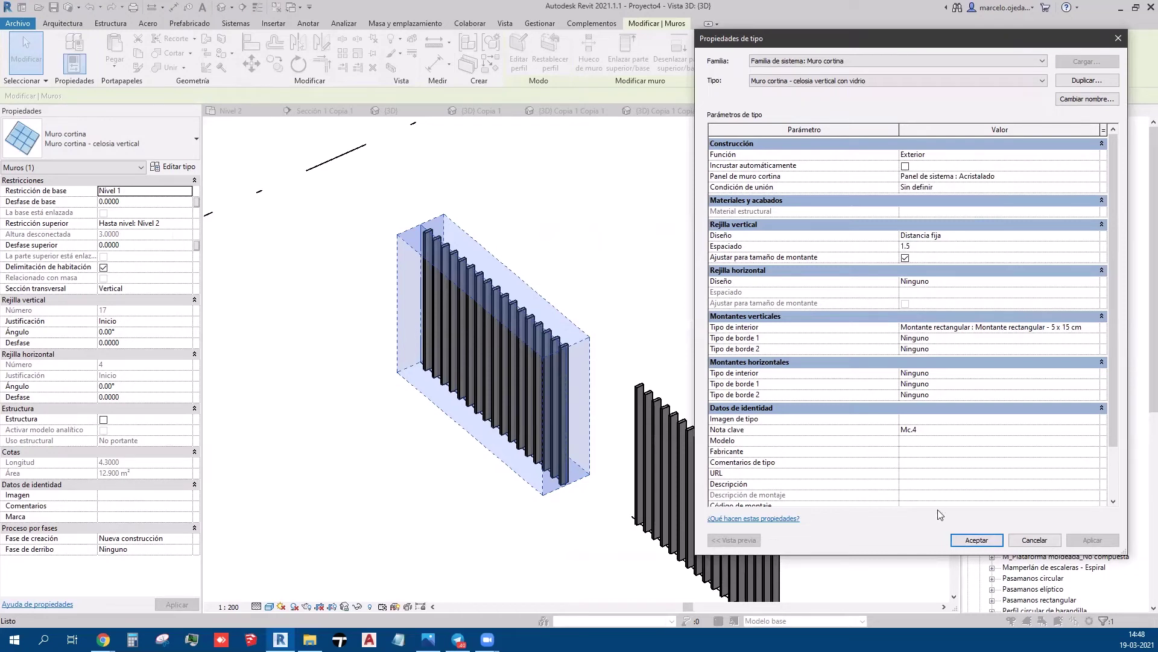
click(970, 541)
key(Escape)
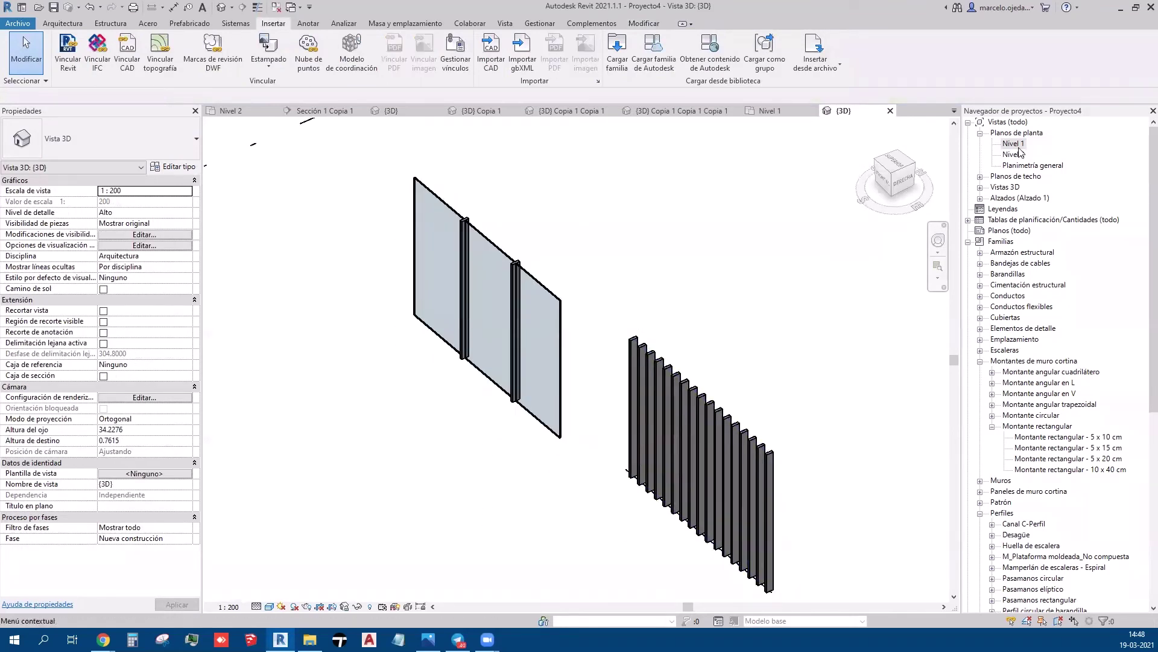
In the Nivel 1 plan, move the glazed wall directly behind the louver mullions
click(764, 110)
middle_drag(521, 313, 748, 320)
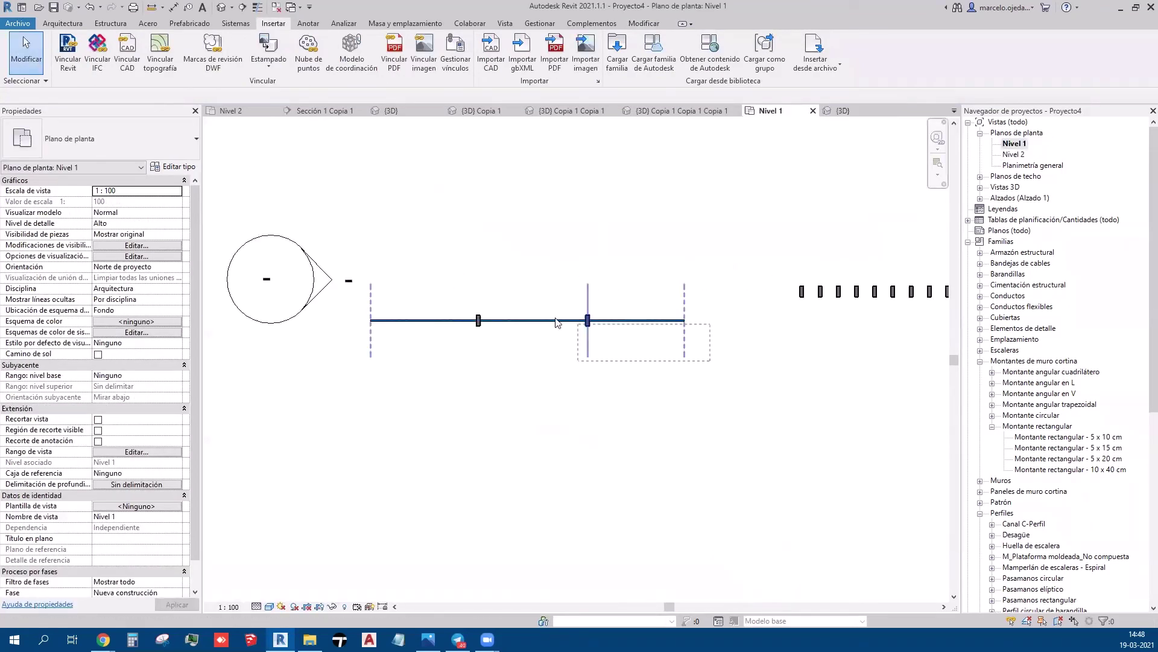
click(388, 315)
drag(388, 316, 822, 263)
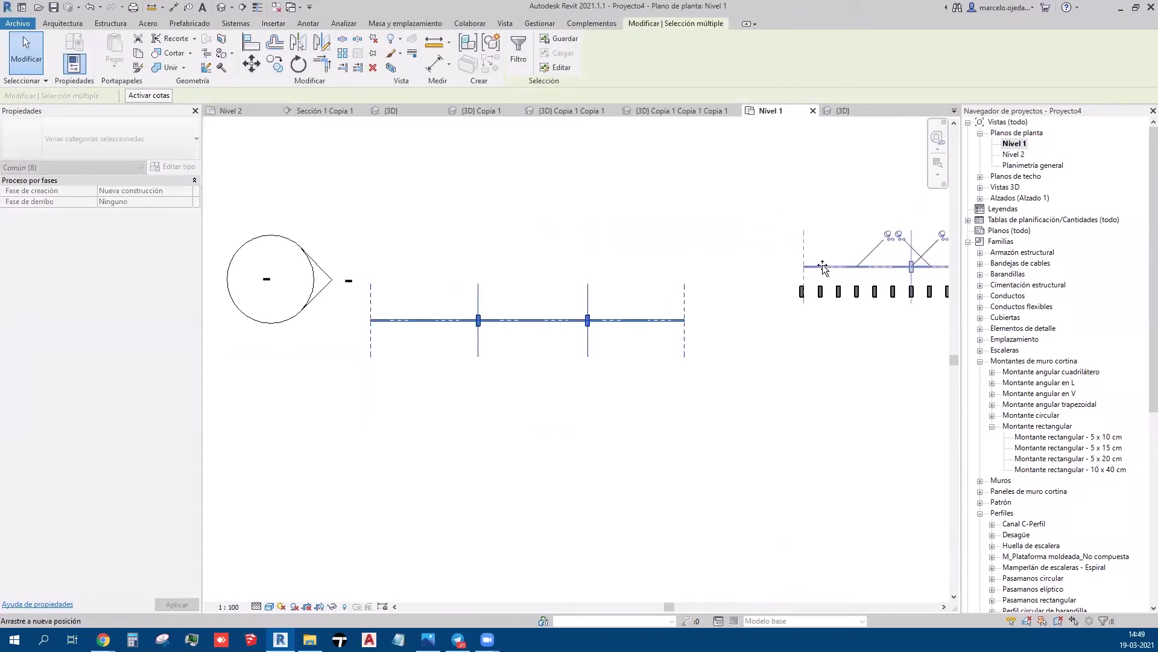
drag(822, 263, 822, 263)
key(Escape)
middle_drag(841, 363, 551, 354)
scroll(551, 354, up, 2)
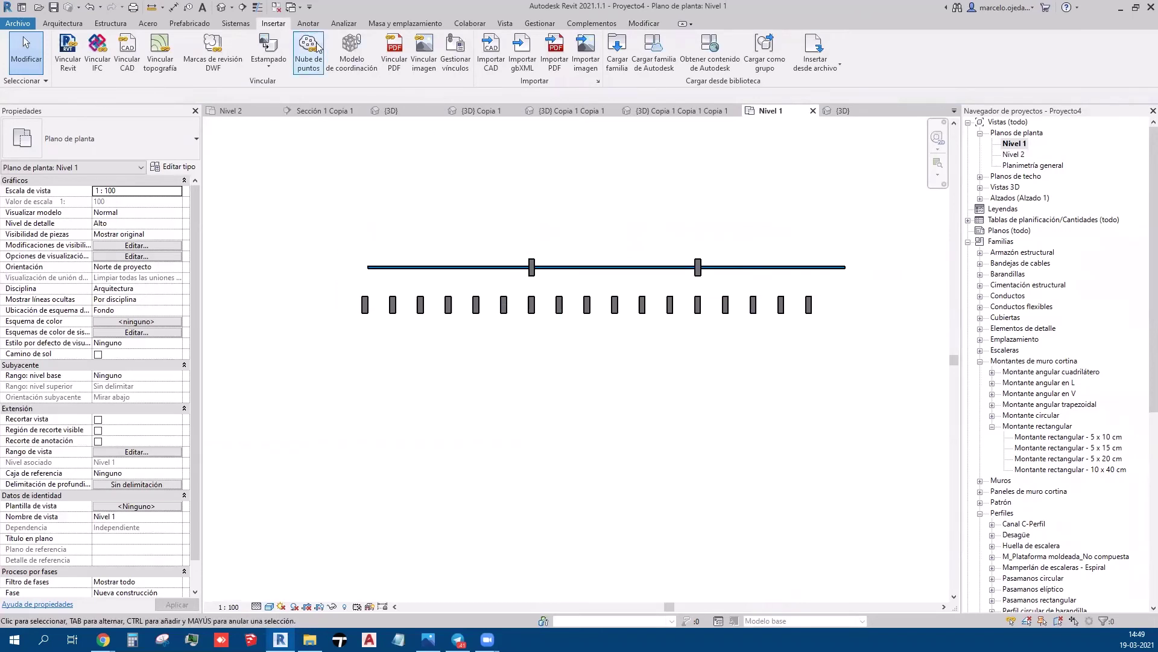
Return to the {3D} view, reorient it, and select the glazed curtain wall
click(226, 11)
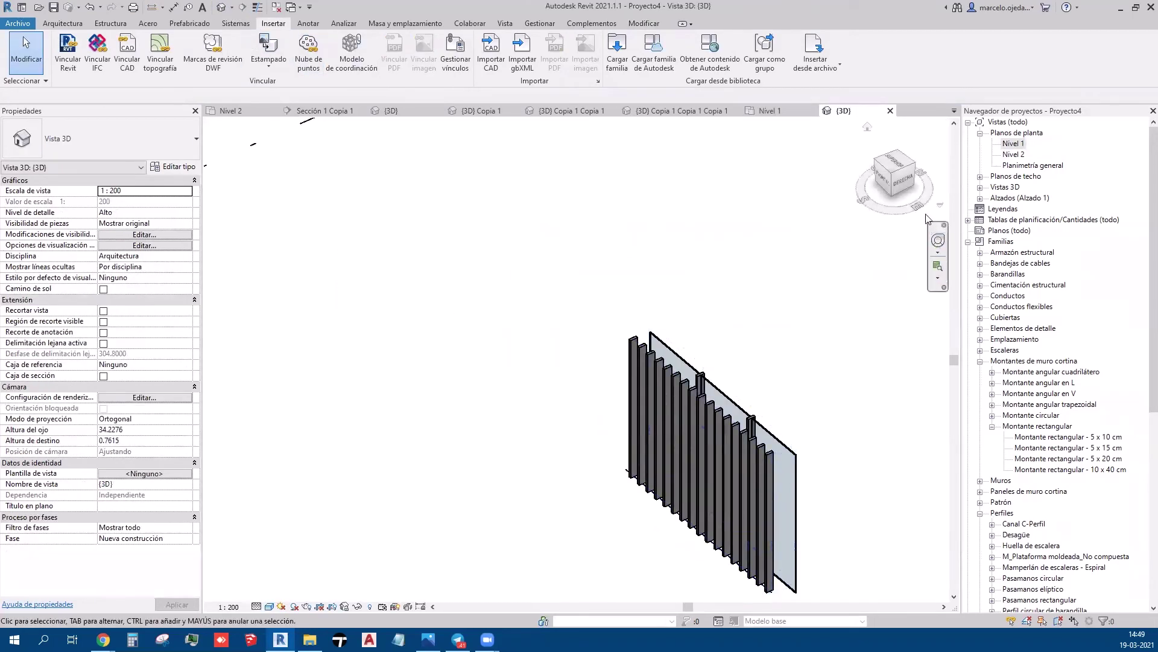
click(918, 169)
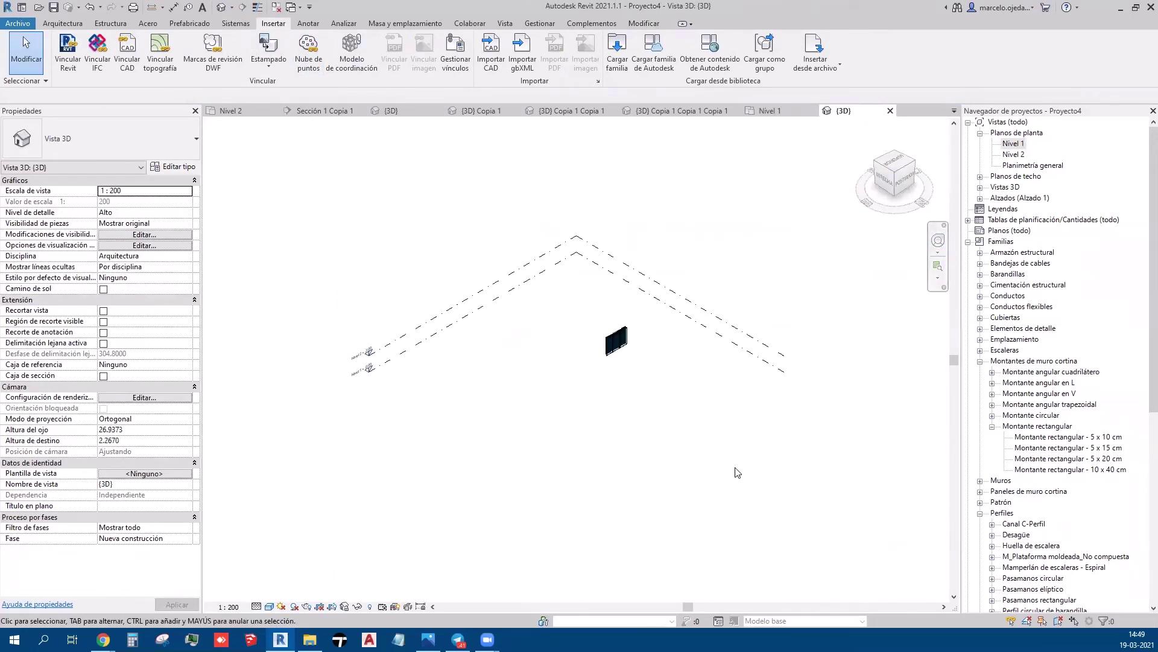
scroll(615, 357, up, 3)
scroll(624, 465, up, 1)
scroll(608, 492, up, 3)
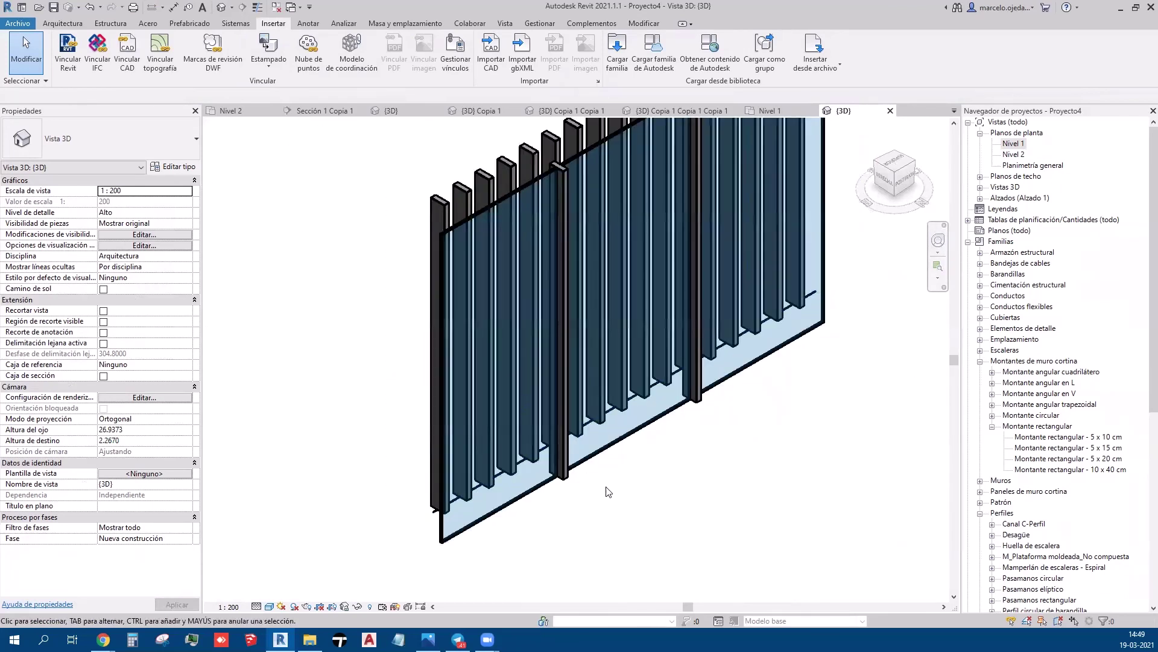
scroll(591, 469, down, 2)
click(591, 469)
Set the Border 1 and Border 2 vertical mullions to Rectangular 5 x 15 cm
scroll(664, 495, down, 1)
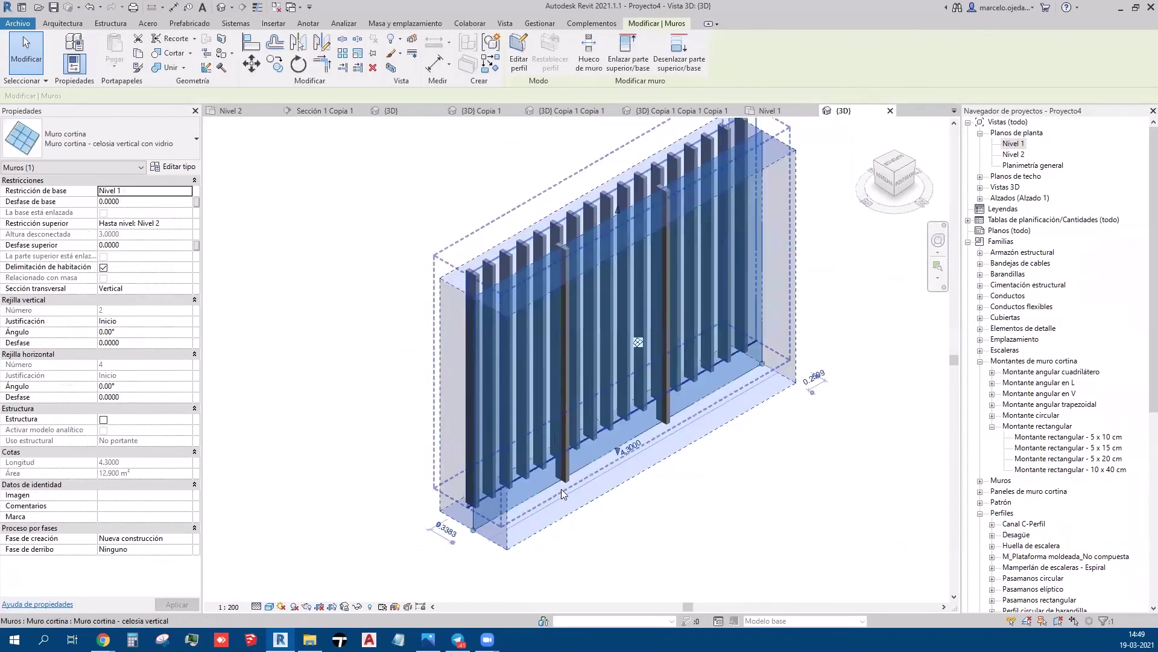
scroll(705, 514, down, 1)
click(173, 166)
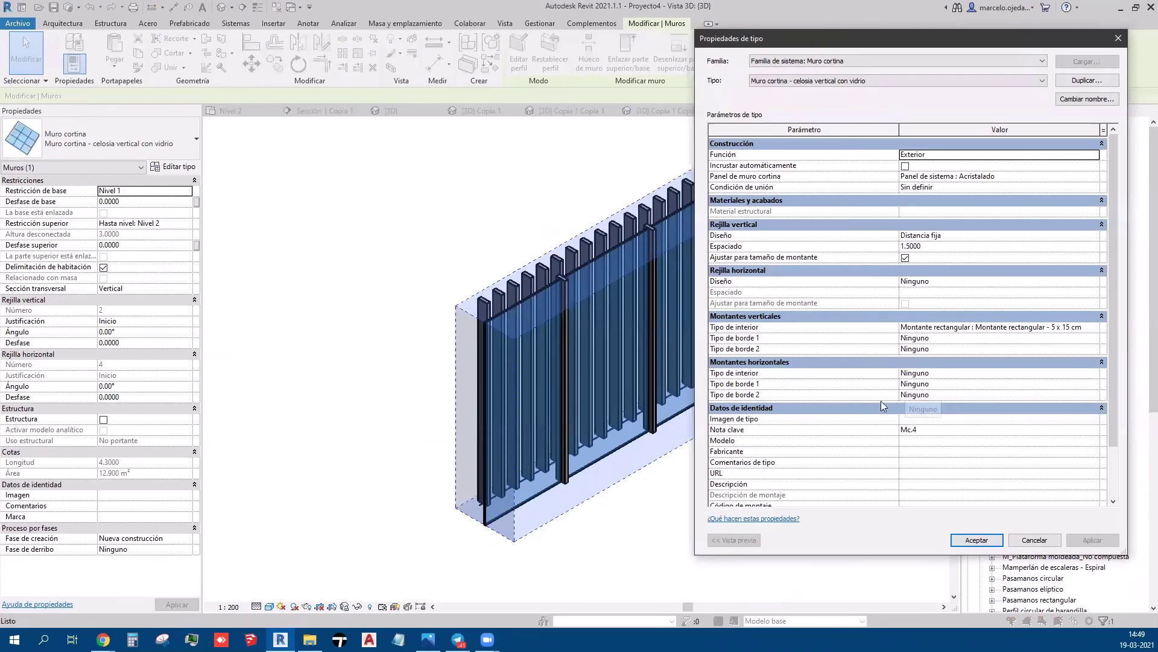
click(977, 385)
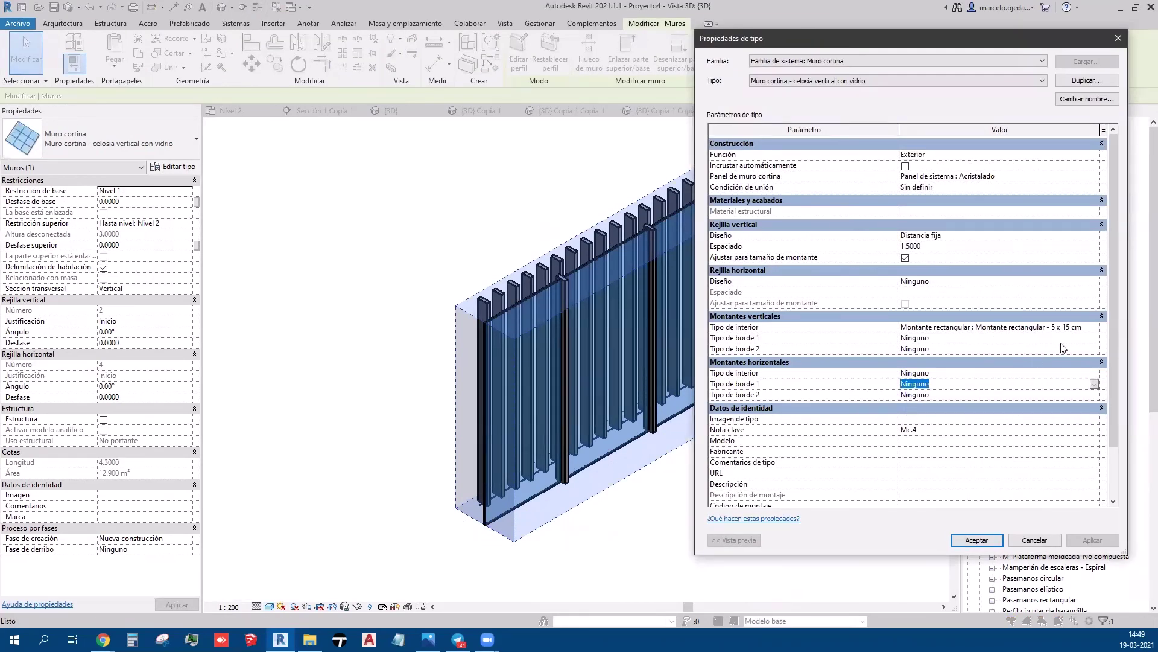
click(1095, 338)
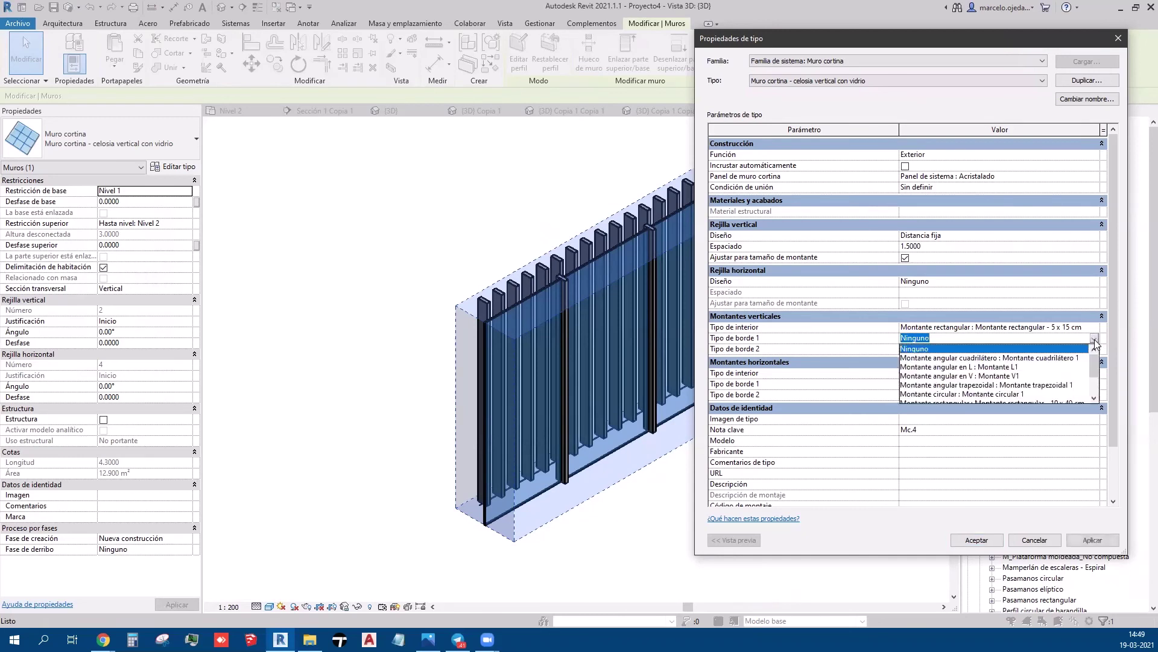
scroll(1033, 389, down, 2)
click(1031, 385)
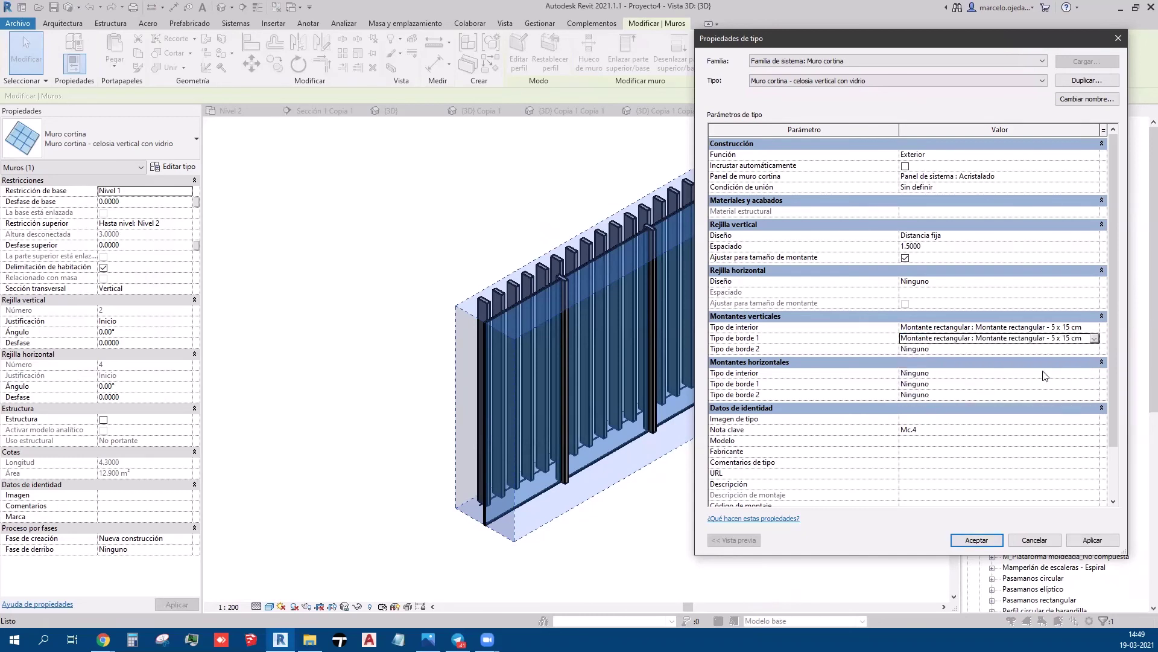
double_click(1094, 350)
scroll(1044, 405, down, 2)
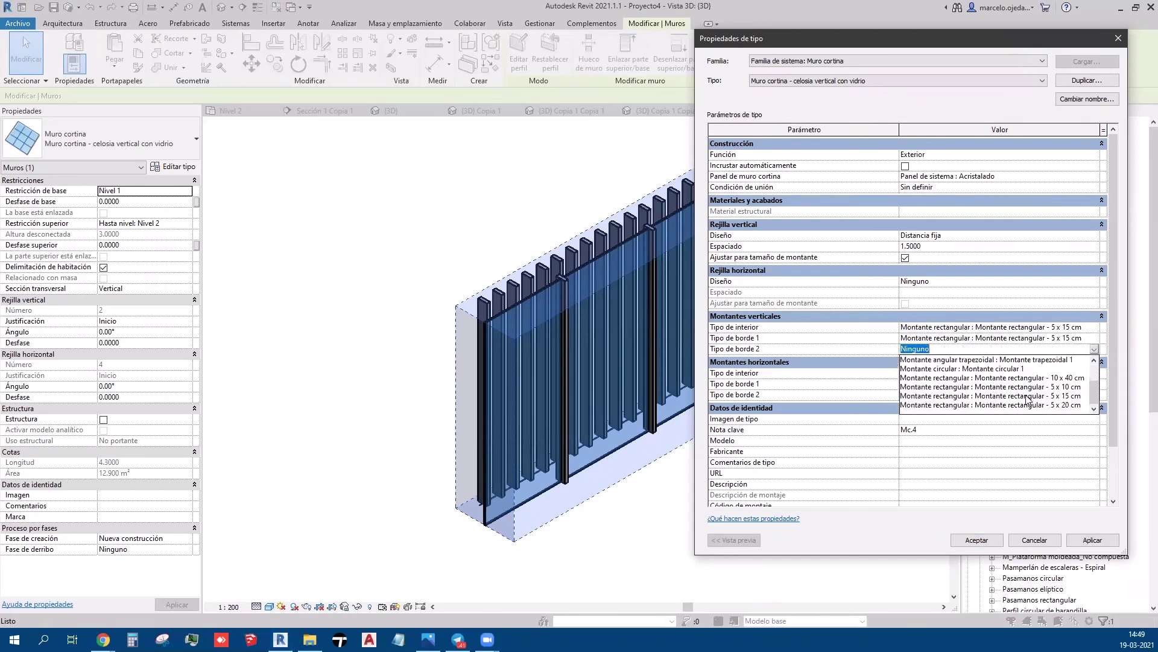
click(1027, 396)
click(1092, 540)
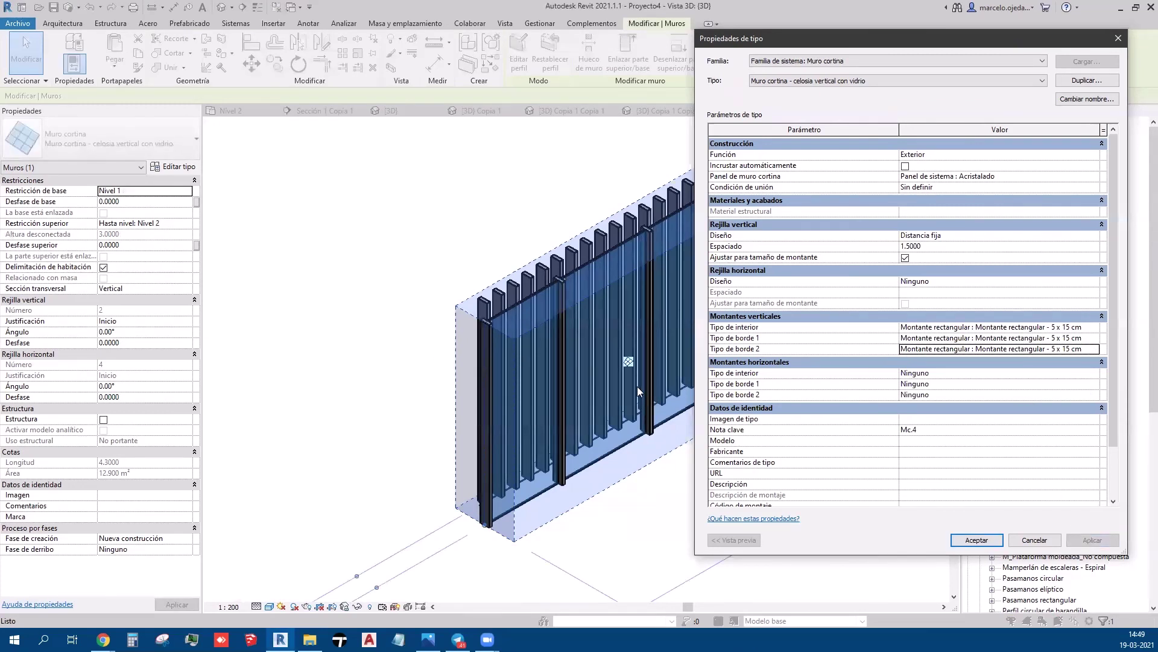
click(977, 540)
key(Escape)
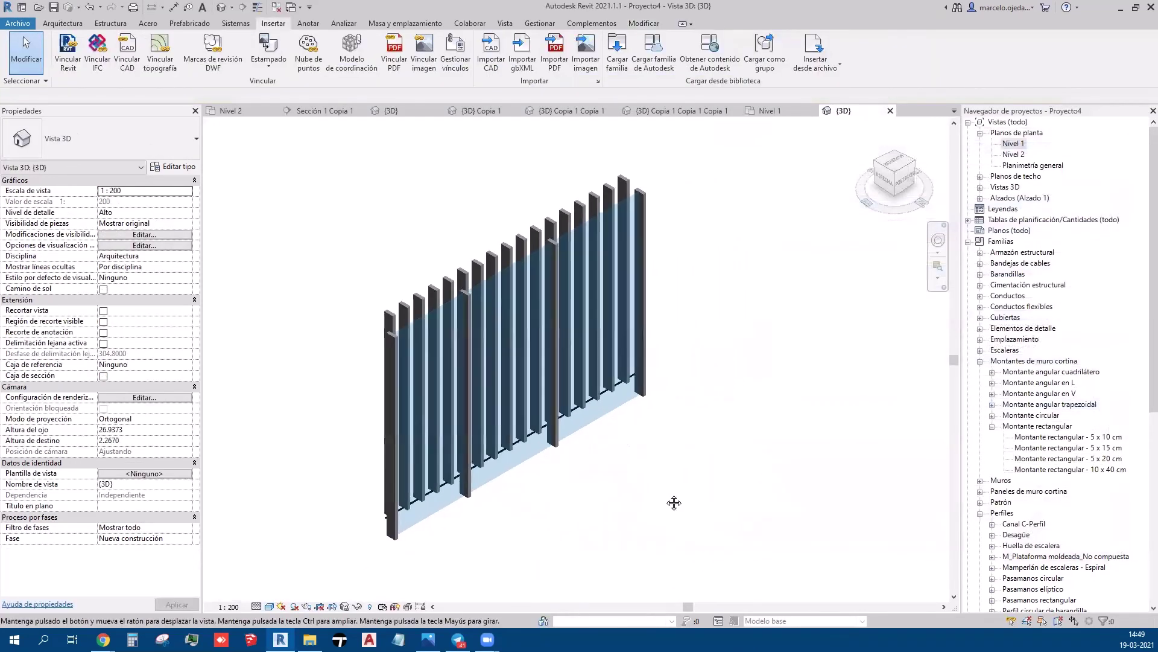
shift+middle_drag(724, 498, 624, 503)
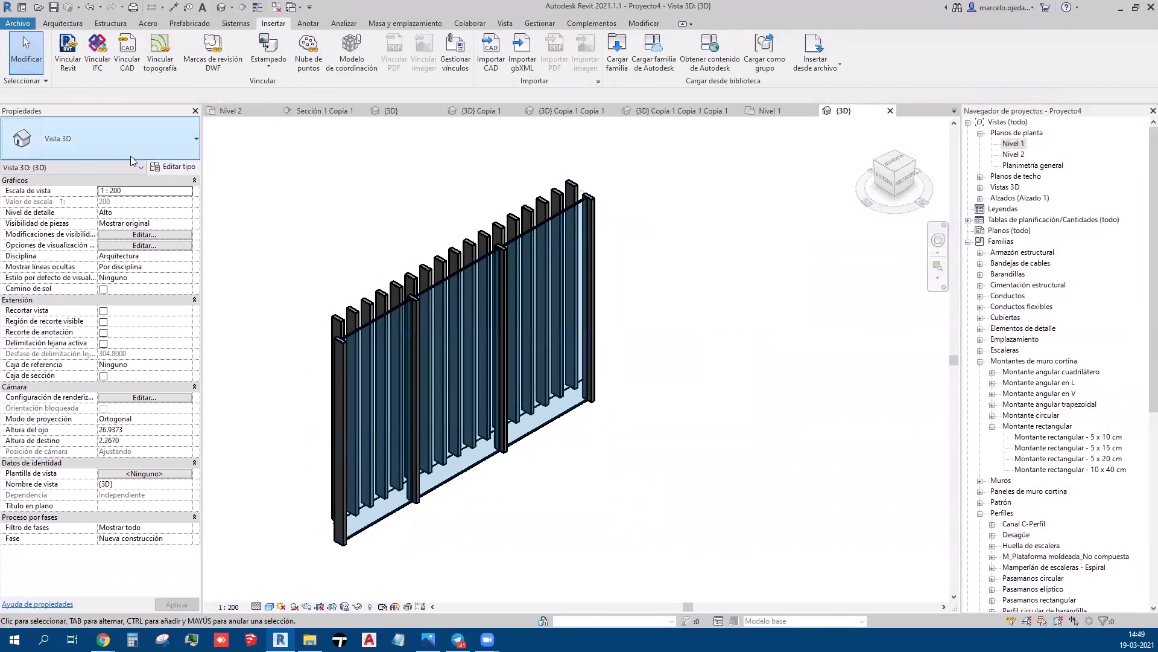